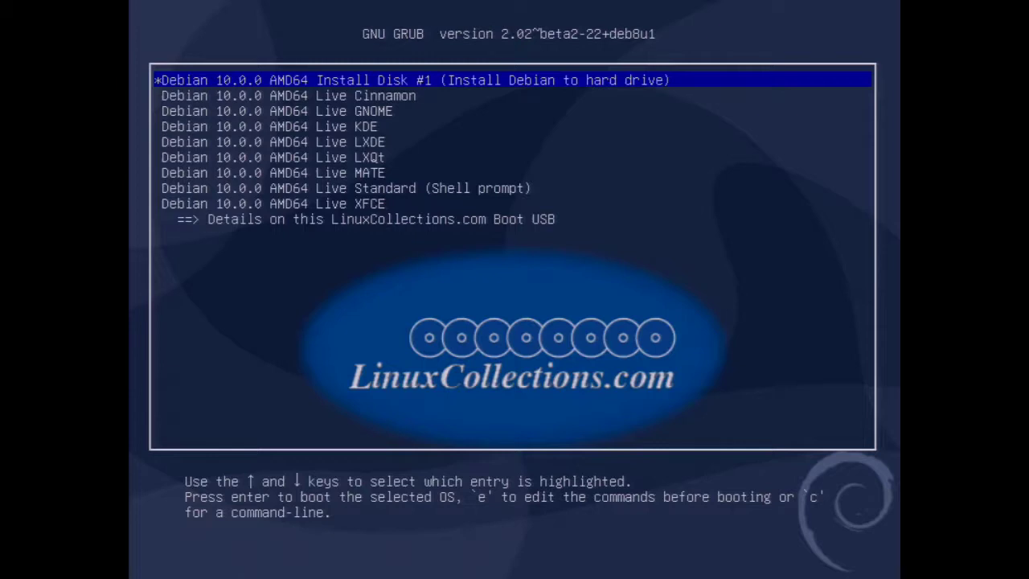
Step: Boot the Live Cinnamon entry and open the live user's session menu with lock, log-out and power-off
key(Down)
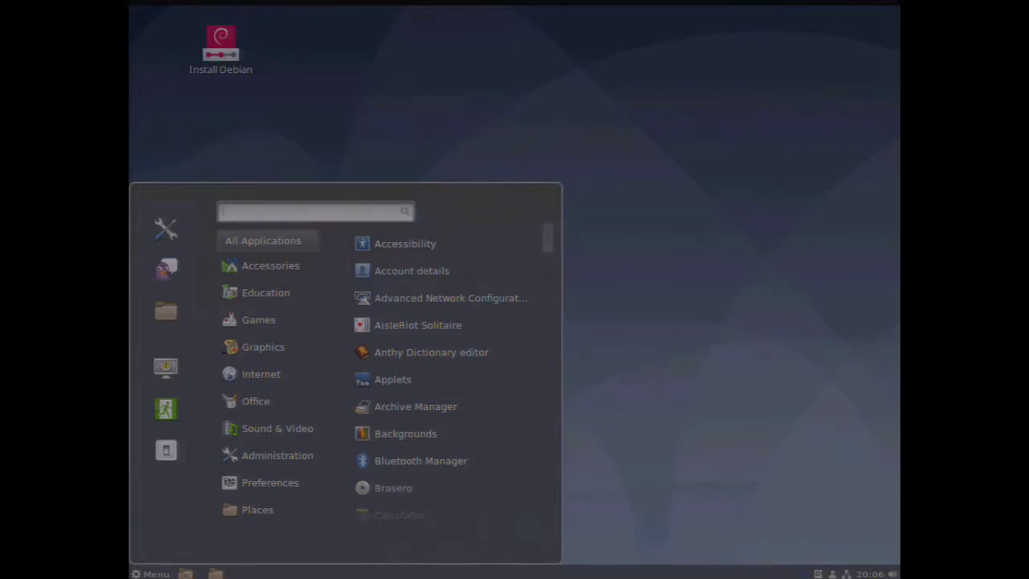
click(833, 574)
click(832, 574)
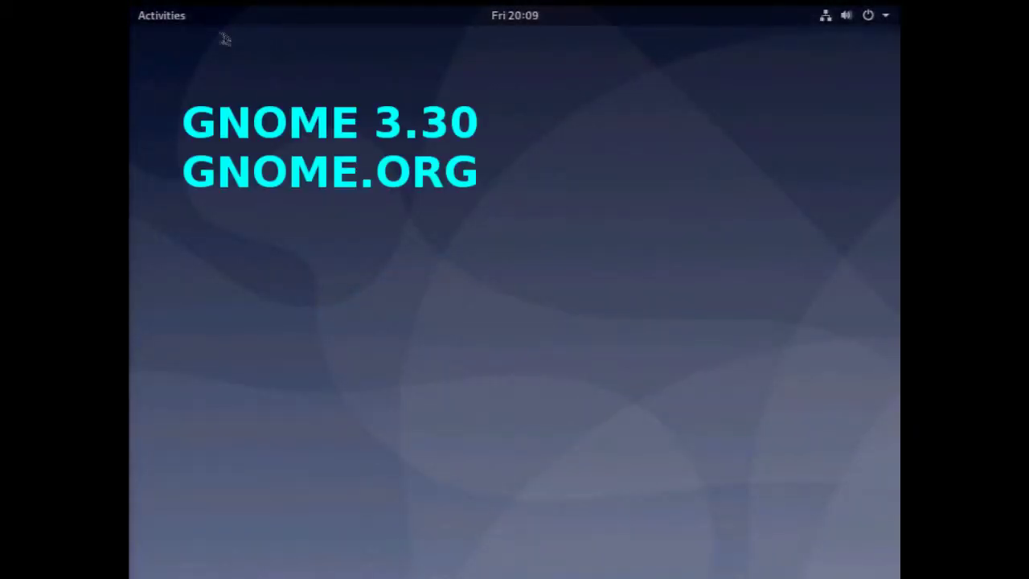
Step: Browse the full grid of installed applications from the GNOME Activities overview
click(173, 15)
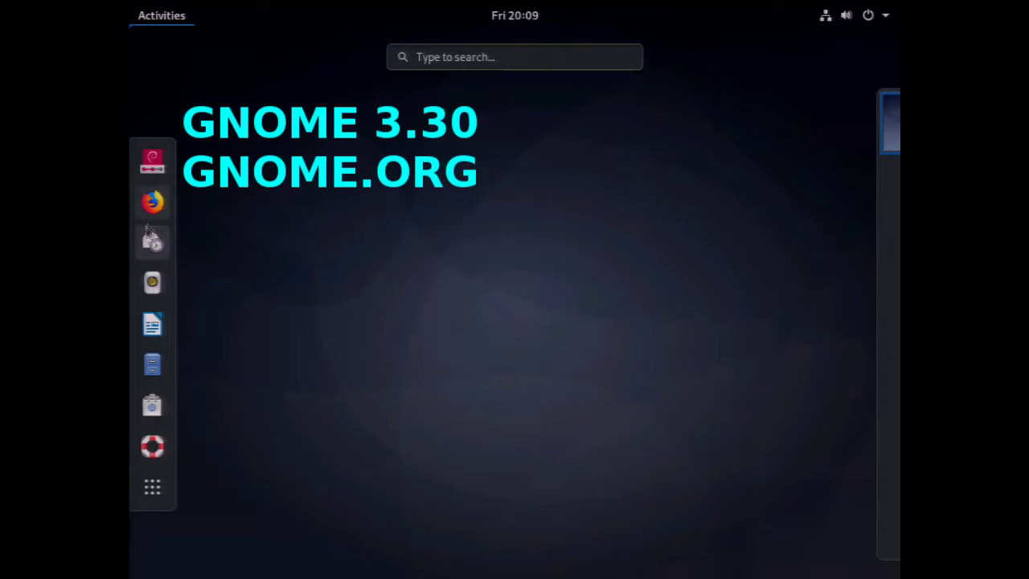
click(148, 491)
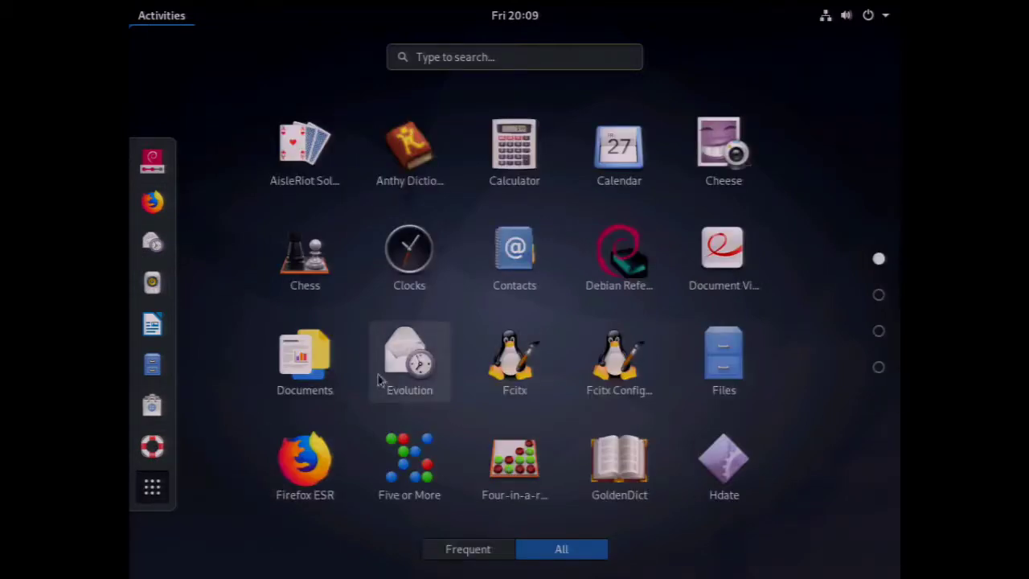
scroll(378, 374, down, 3)
scroll(378, 374, up, 3)
Step: Check the top-right system menu, then bring up the Power Off dialog with its 60-second countdown
click(824, 16)
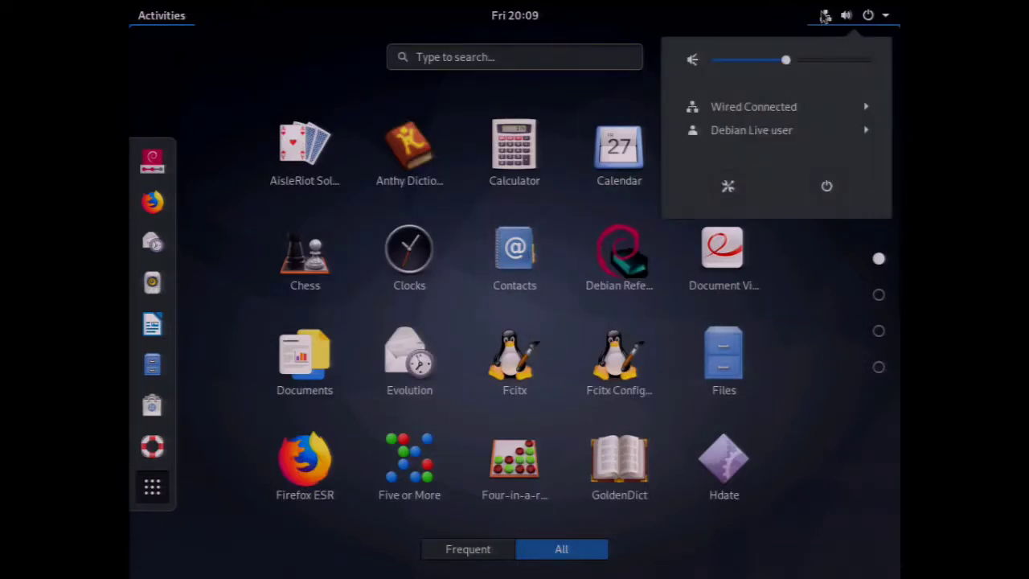
click(825, 16)
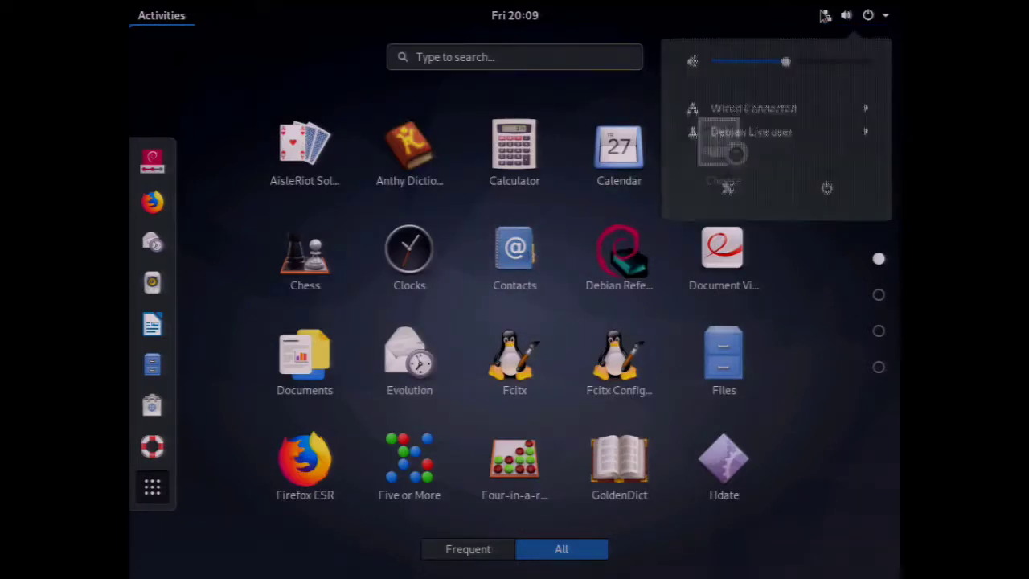
click(848, 17)
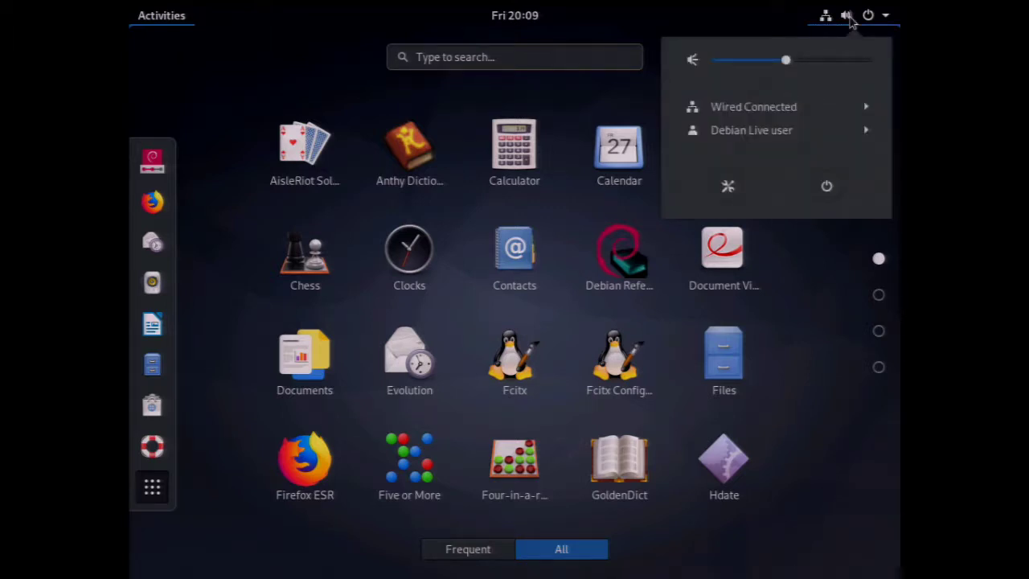
click(869, 17)
click(870, 16)
click(826, 187)
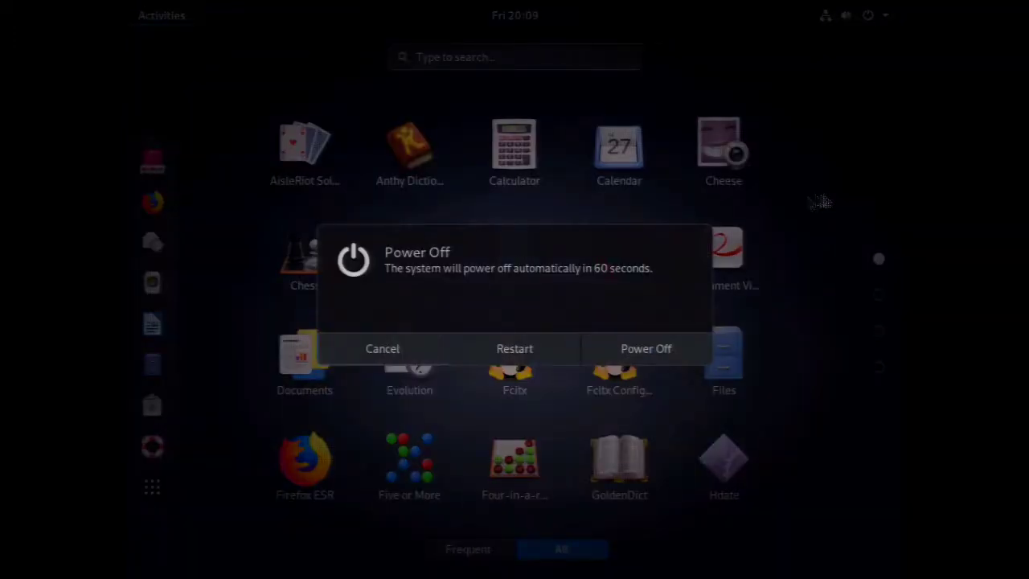
Step: Restart into the Live KDE desktop and look at Kickoff's Education category
click(515, 349)
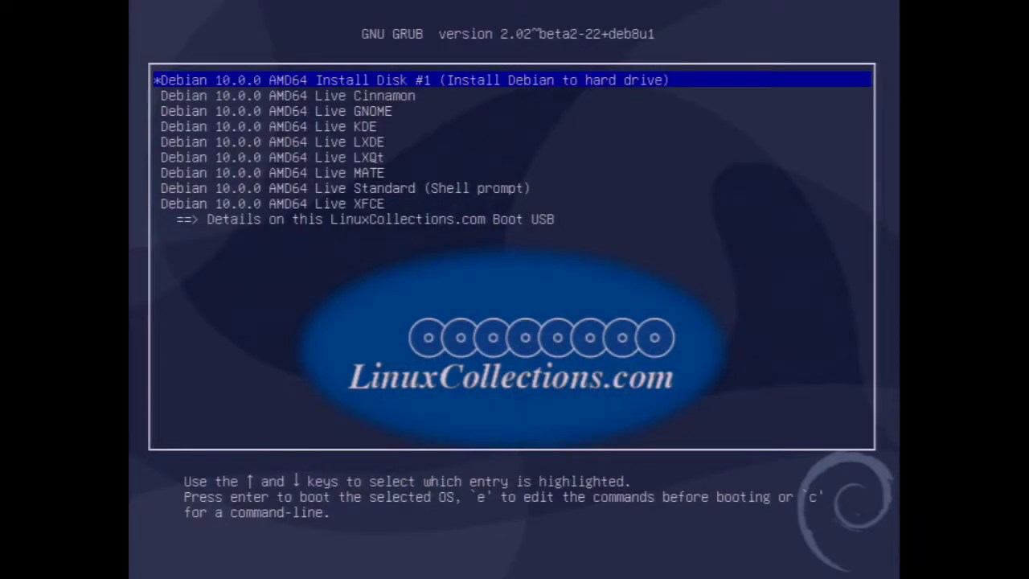
key(Down)
key(Down)
key(Down)
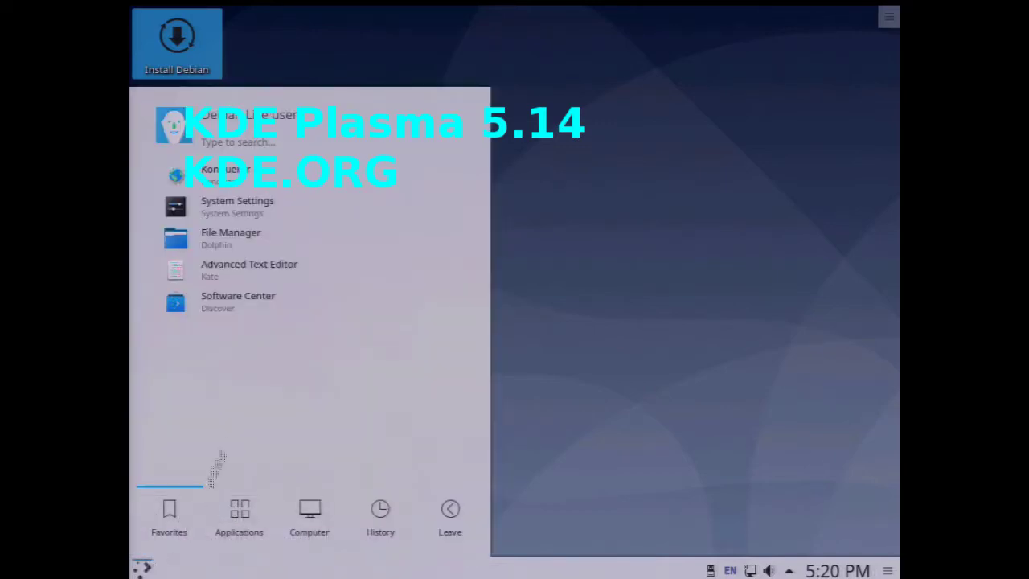
mouse_move(247, 515)
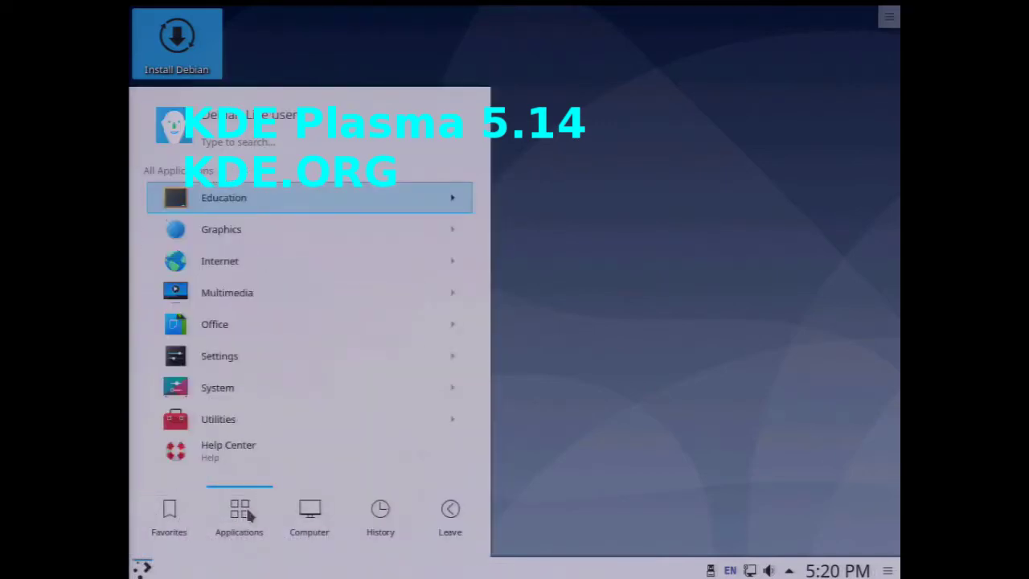
click(326, 207)
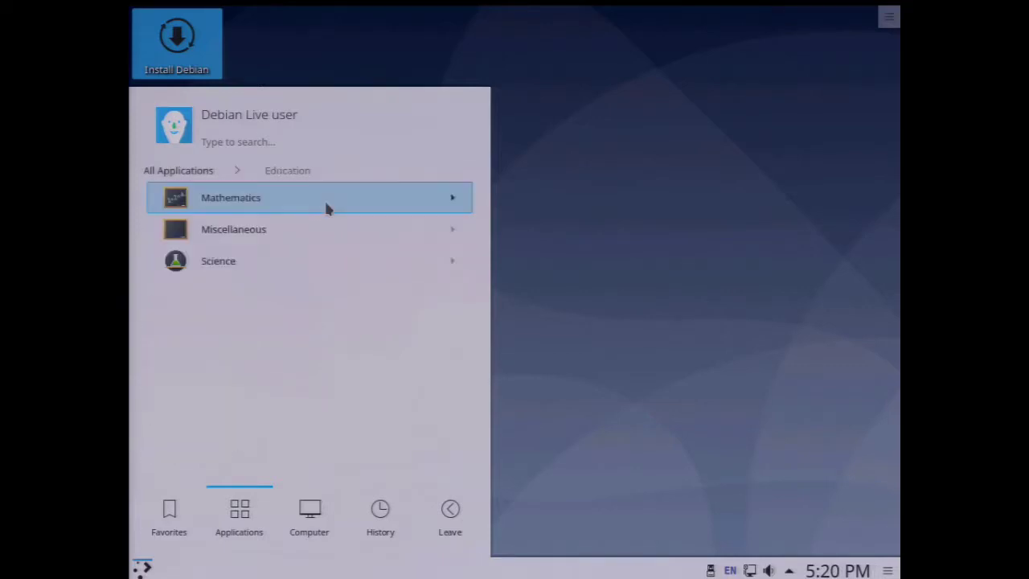
click(204, 175)
Step: Browse the Graphics, Internet and Multimedia categories, returning to the category list each time
click(215, 237)
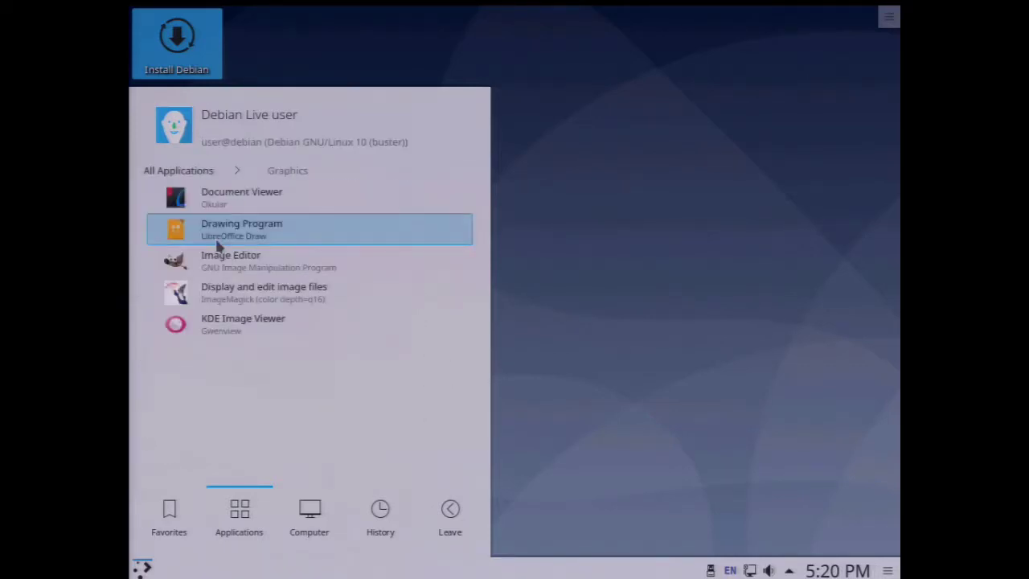
click(196, 172)
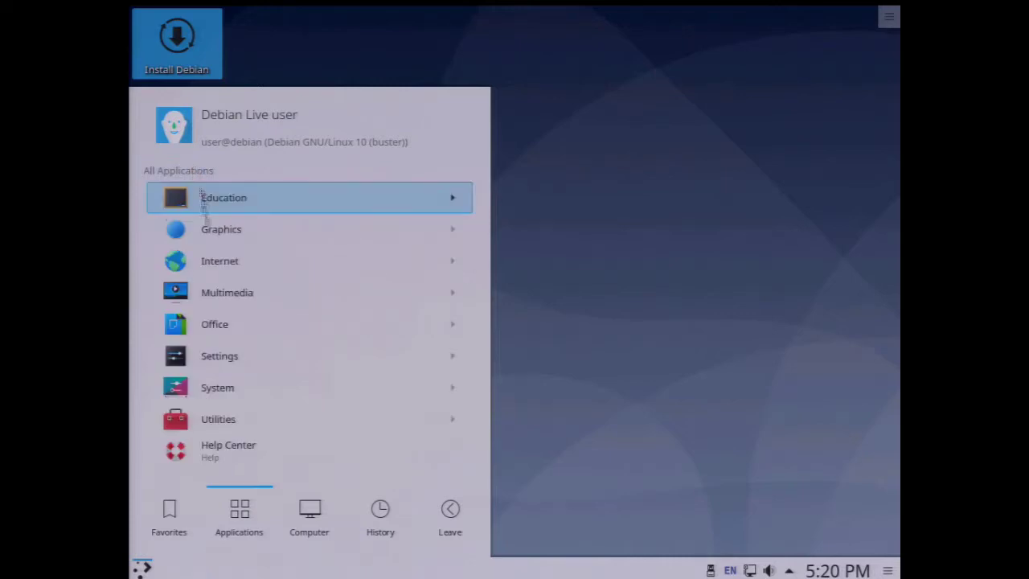
click(213, 262)
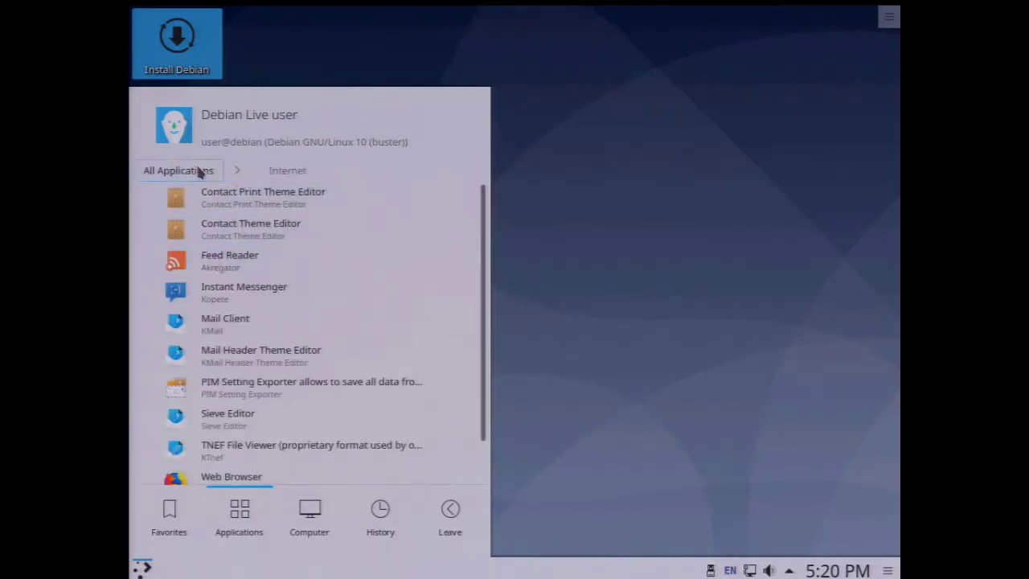
scroll(206, 191, down, 1)
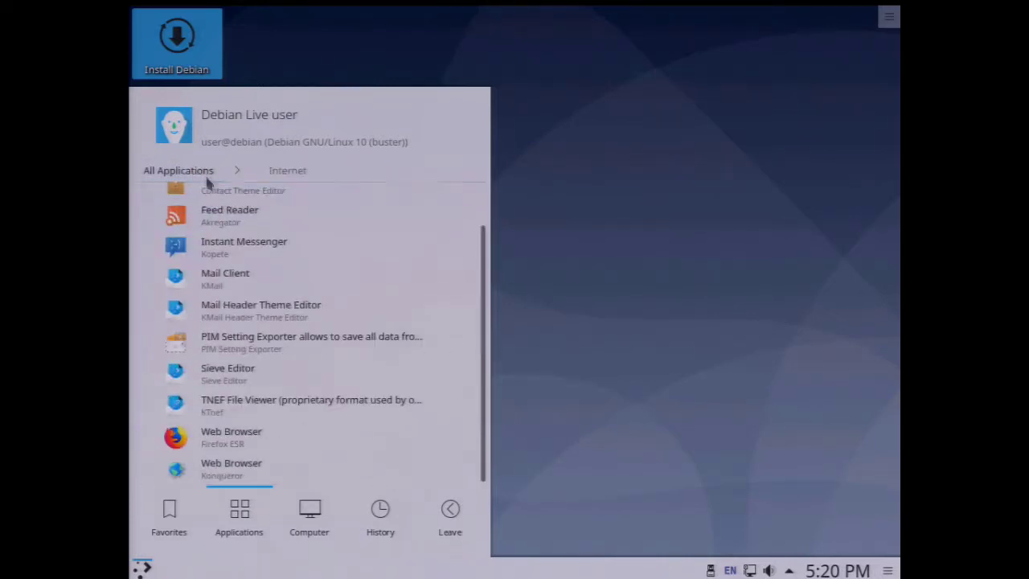
click(201, 173)
click(217, 291)
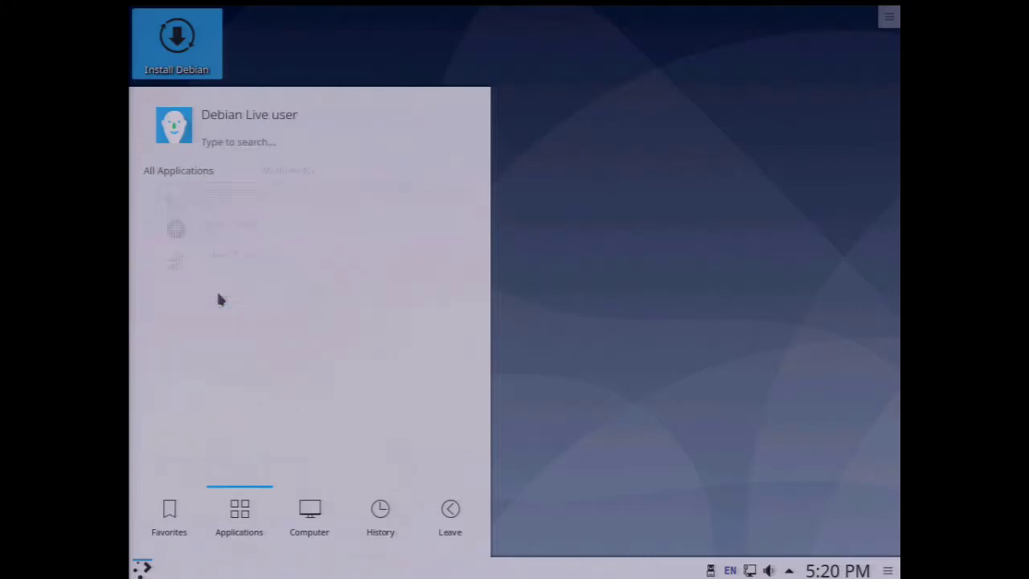
click(207, 170)
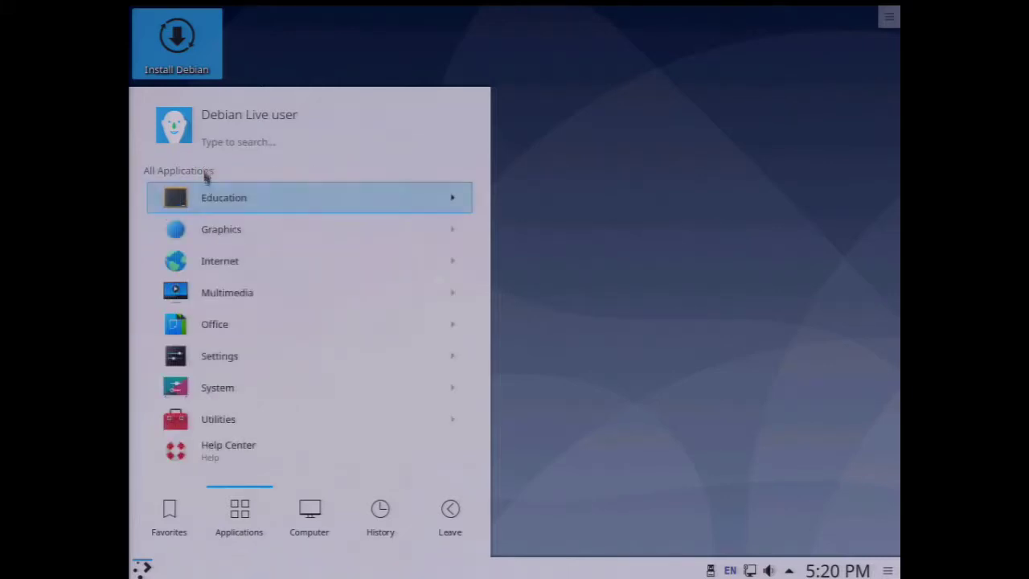
Step: Browse the Office and Settings application categories, returning to All Applications after each
click(218, 326)
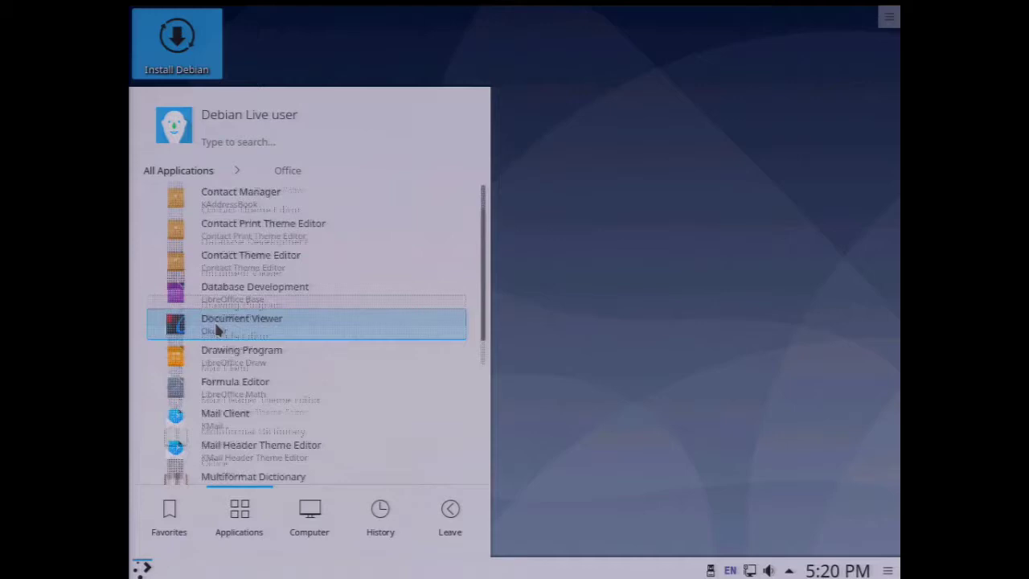
scroll(215, 328, down, 2)
scroll(215, 328, down, 1)
scroll(207, 234, up, 1)
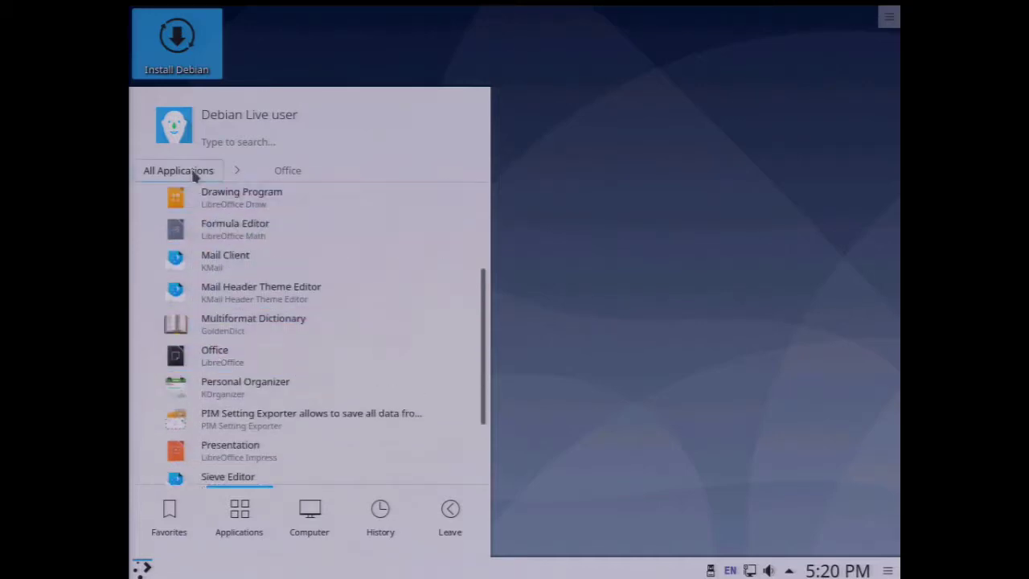
click(193, 173)
click(229, 356)
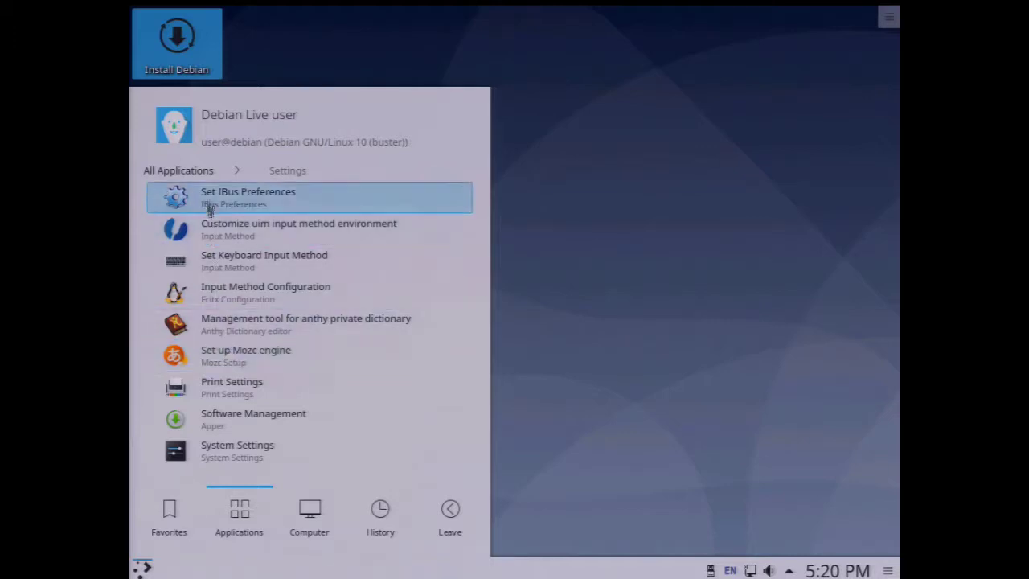
click(203, 172)
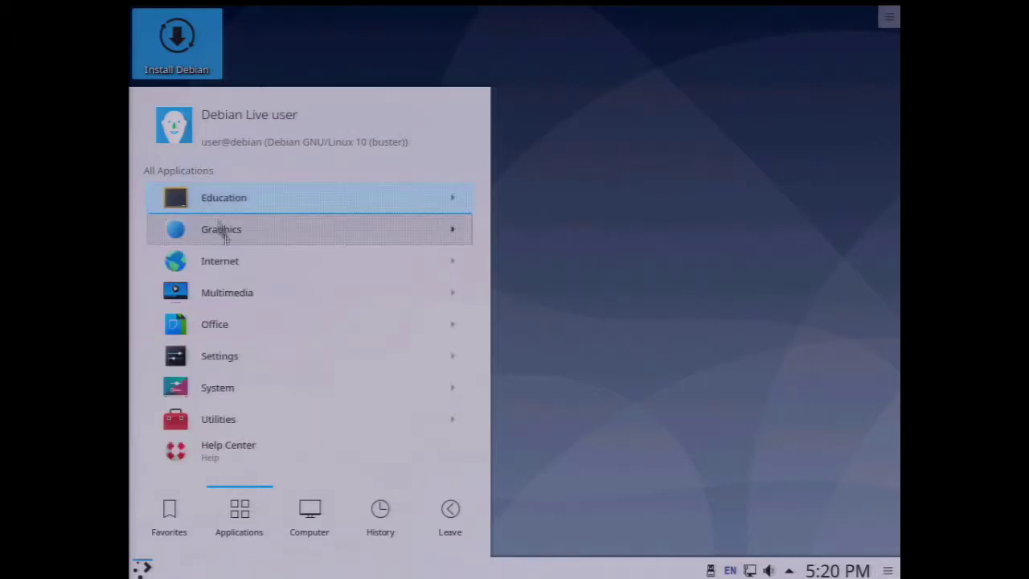
Step: Browse the System category, then list the Utilities programs such as Scientific Calculator
click(238, 397)
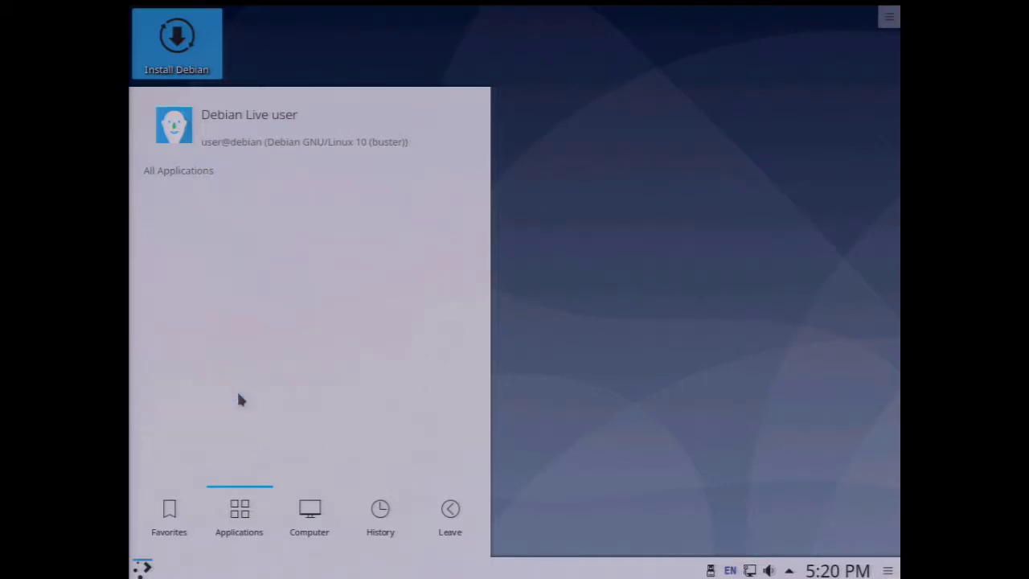
scroll(239, 398, down, 5)
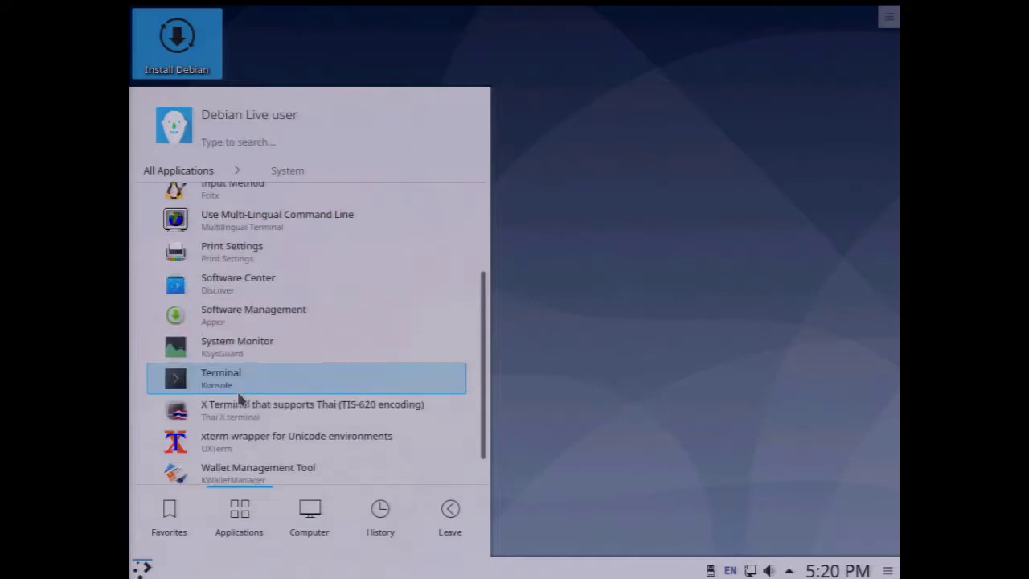
scroll(201, 233, up, 1)
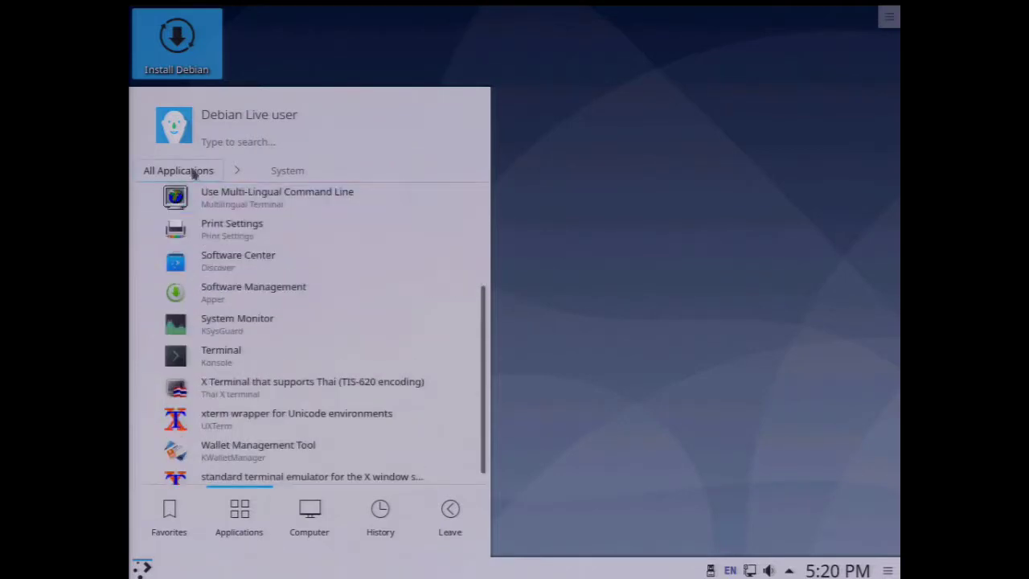
click(190, 171)
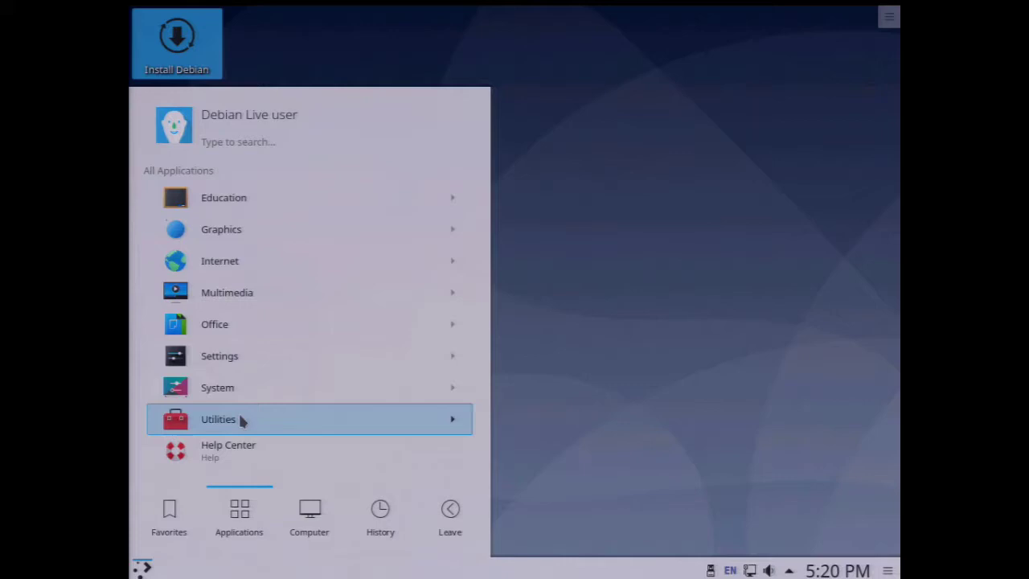
click(240, 419)
scroll(241, 420, down, 7)
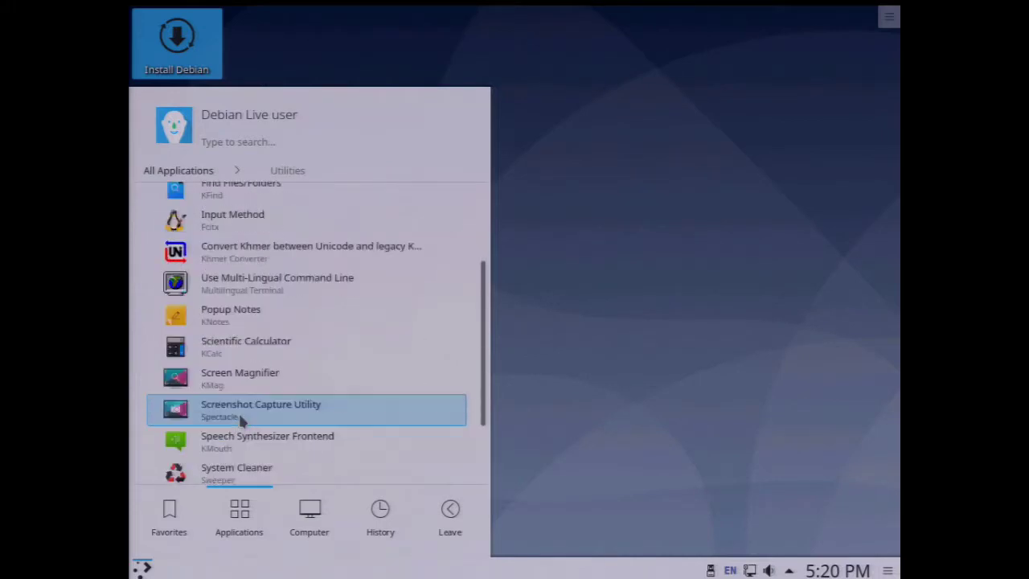
Step: View Kickoff's Computer places, recent History and Leave session options
scroll(211, 231, up, 1)
click(189, 172)
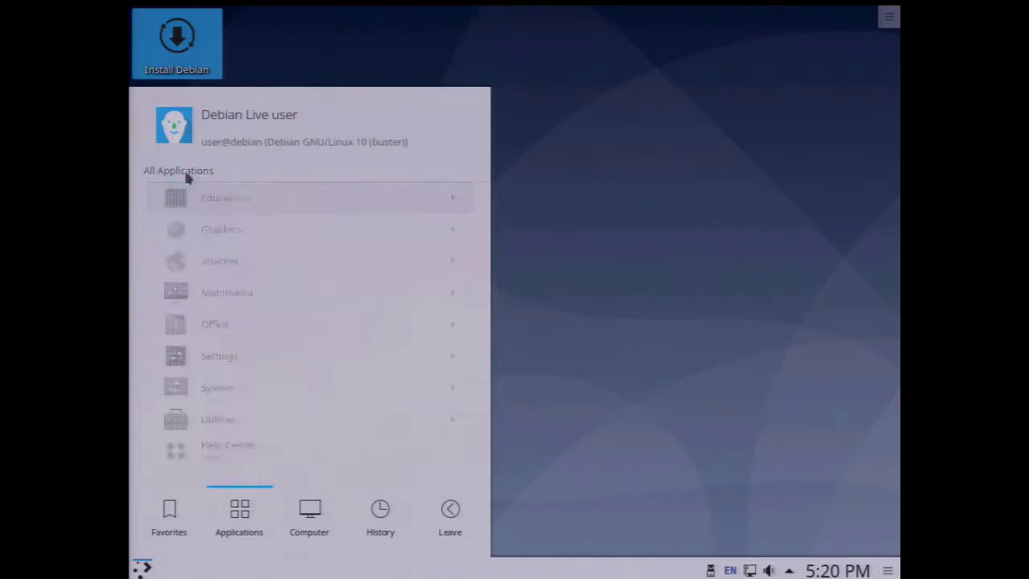
click(309, 513)
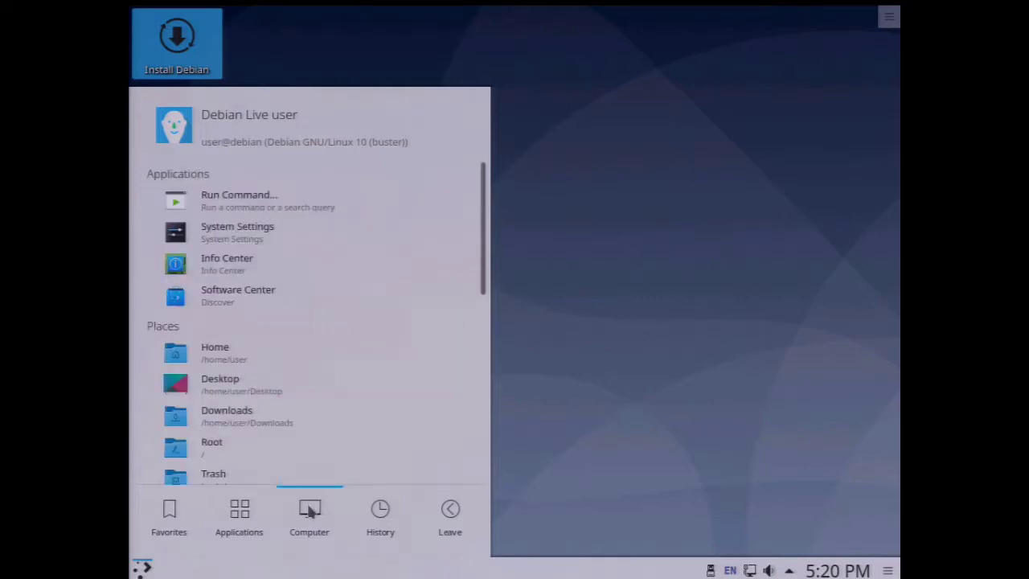
click(395, 512)
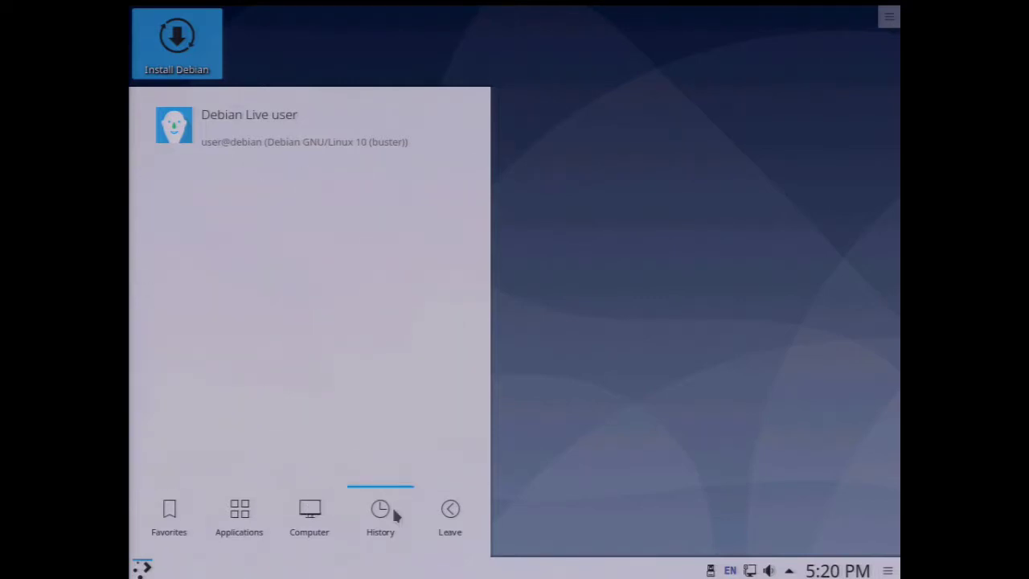
click(440, 519)
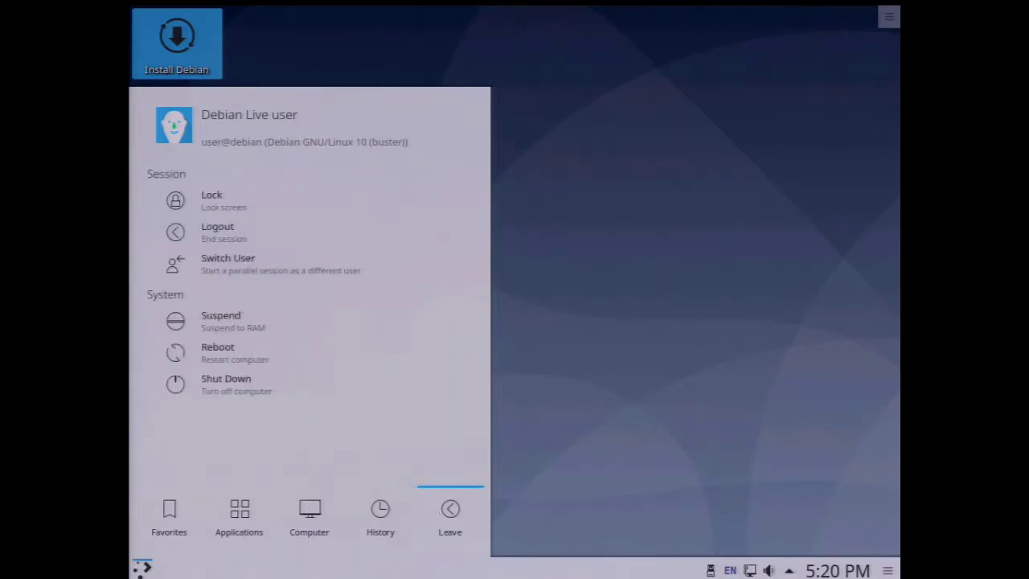
Step: Check the attached USB volumes, the wired network connection and the audio volume in the tray
click(711, 571)
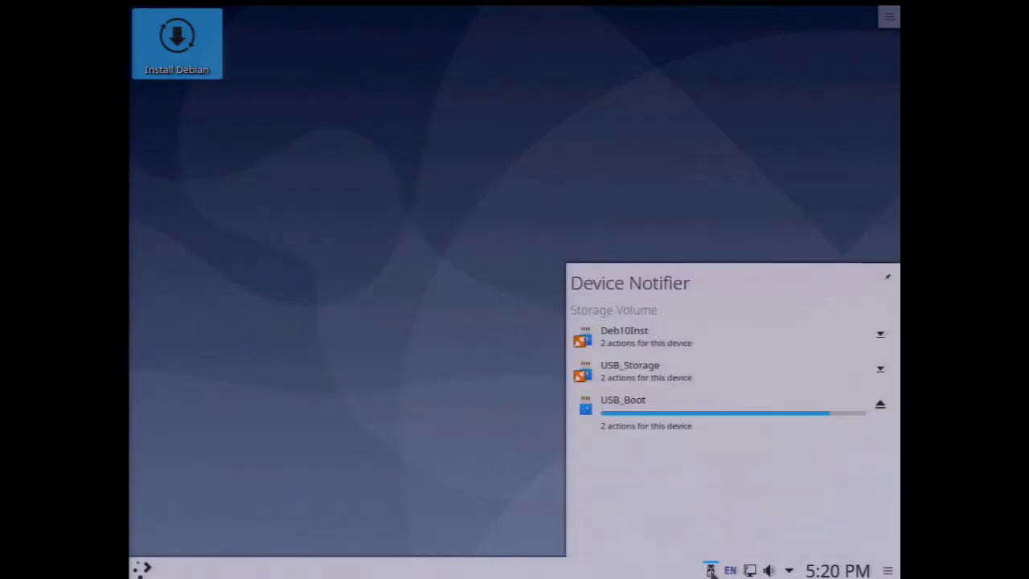
click(710, 571)
click(749, 571)
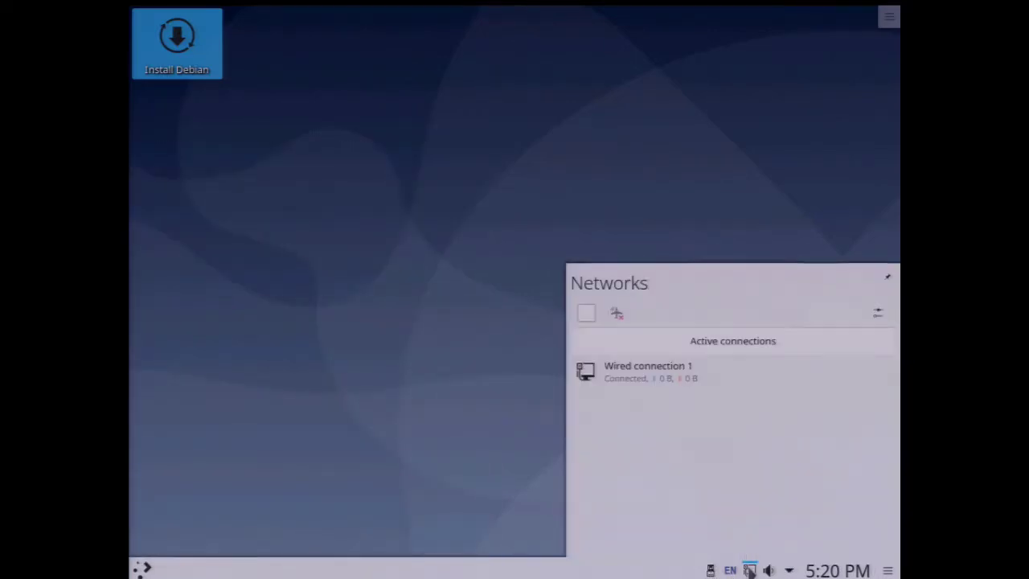
click(750, 571)
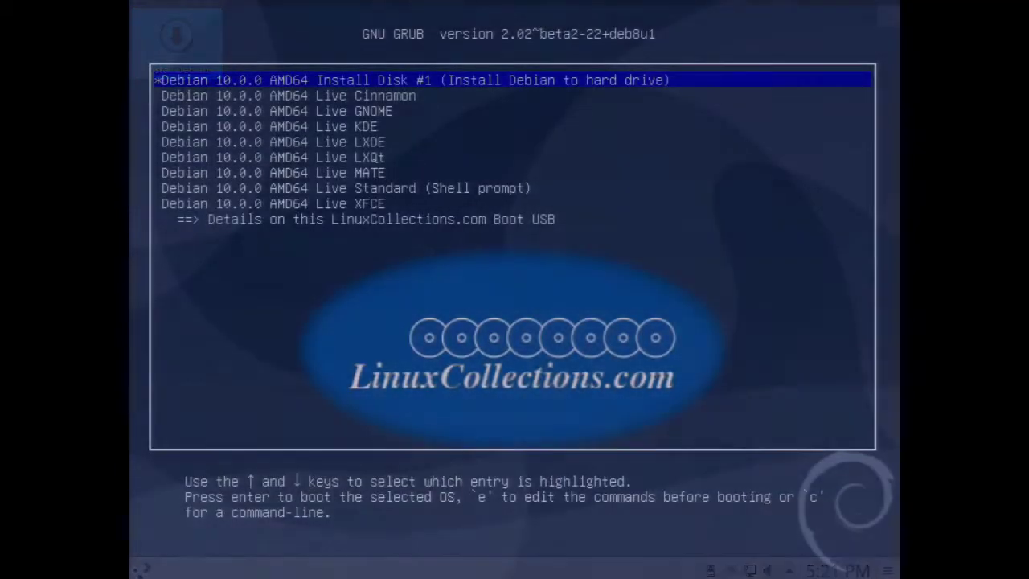
Step: Boot Live LXDE, browse its menu categories, and open Wicd showing the wired connection
key(Down)
key(Down)
key(Down)
key(Down)
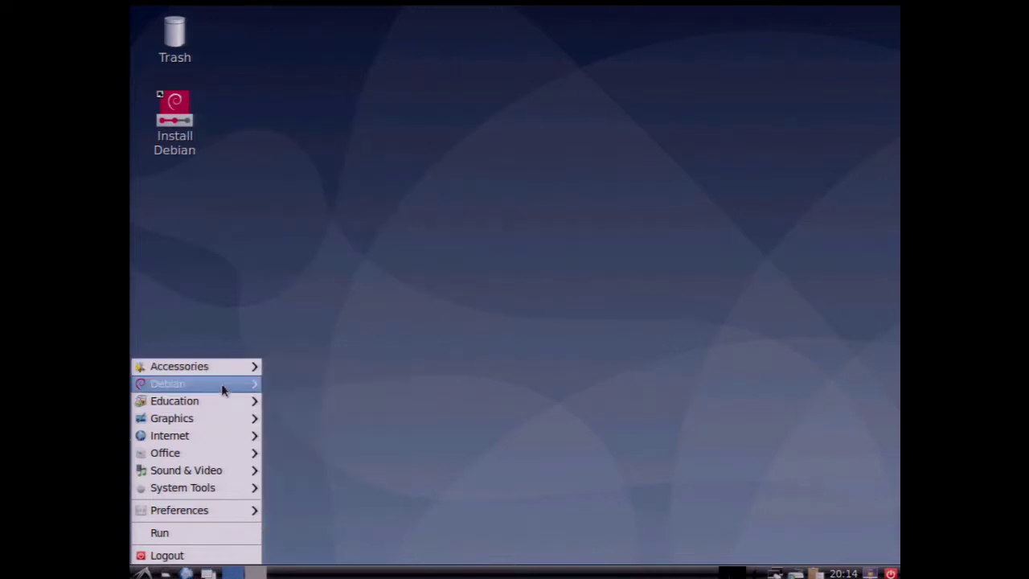
mouse_move(224, 391)
mouse_move(268, 393)
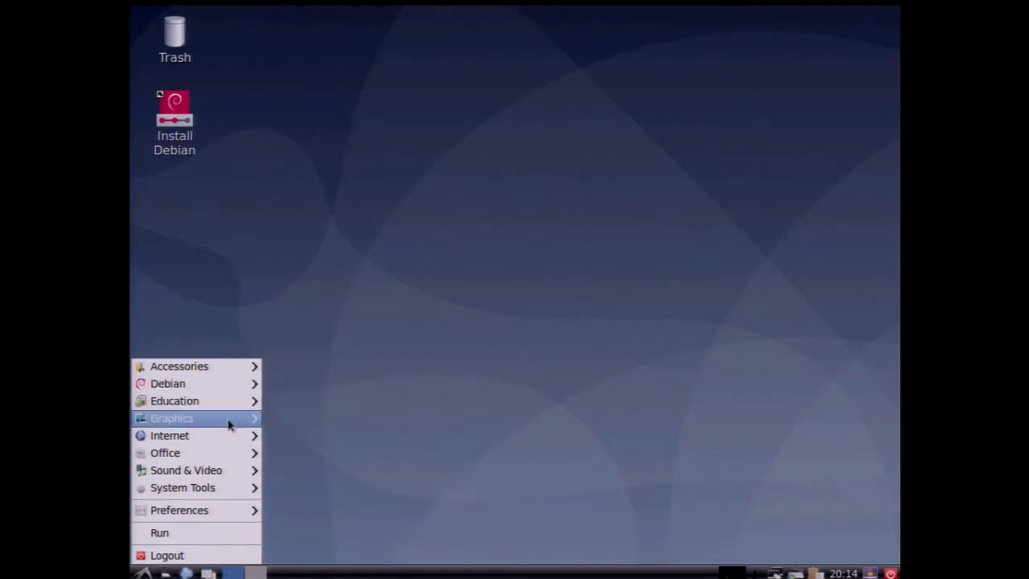
mouse_move(226, 442)
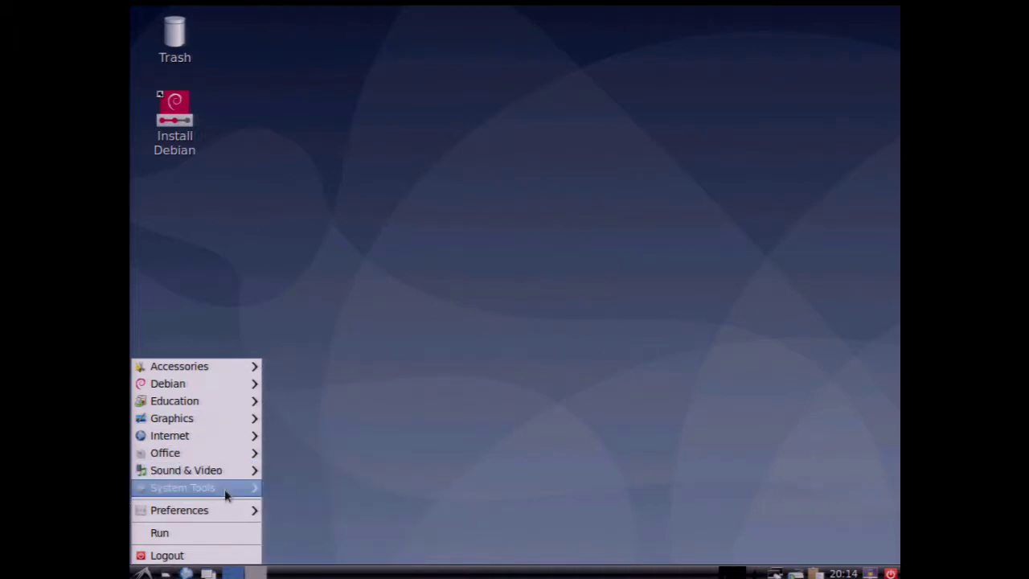
mouse_move(226, 493)
mouse_move(228, 513)
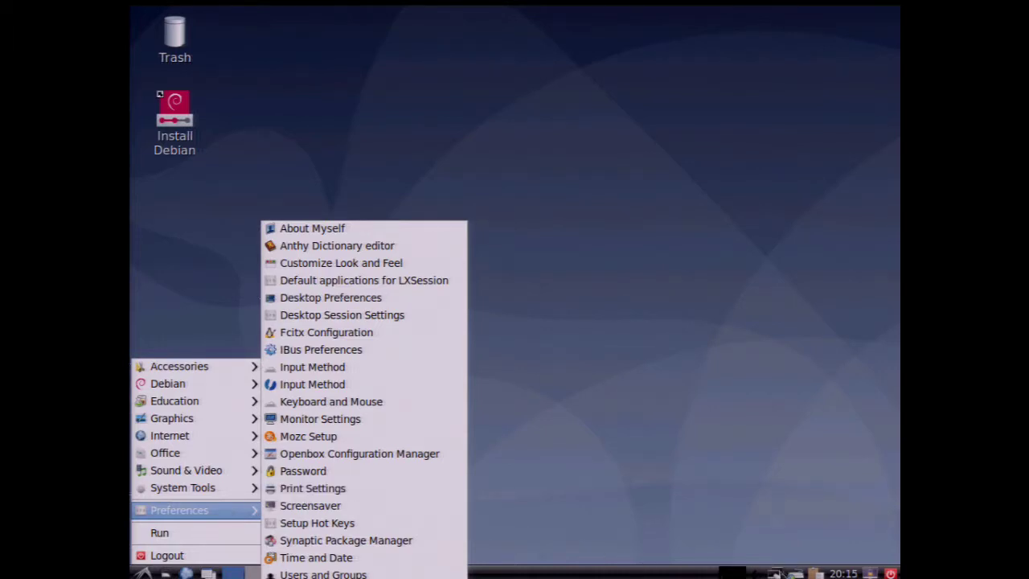
click(782, 574)
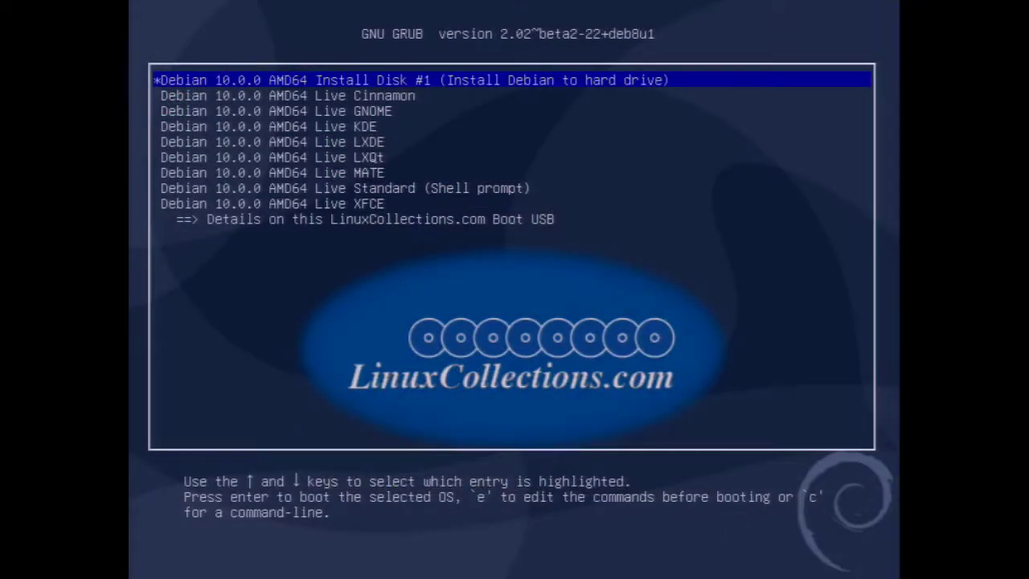
Step: Boot Live LXQt and browse each start-menu category down to Leave's Logout, Reboot and Shutdown
key(Down)
key(Down)
key(Down)
key(Down)
key(Down)
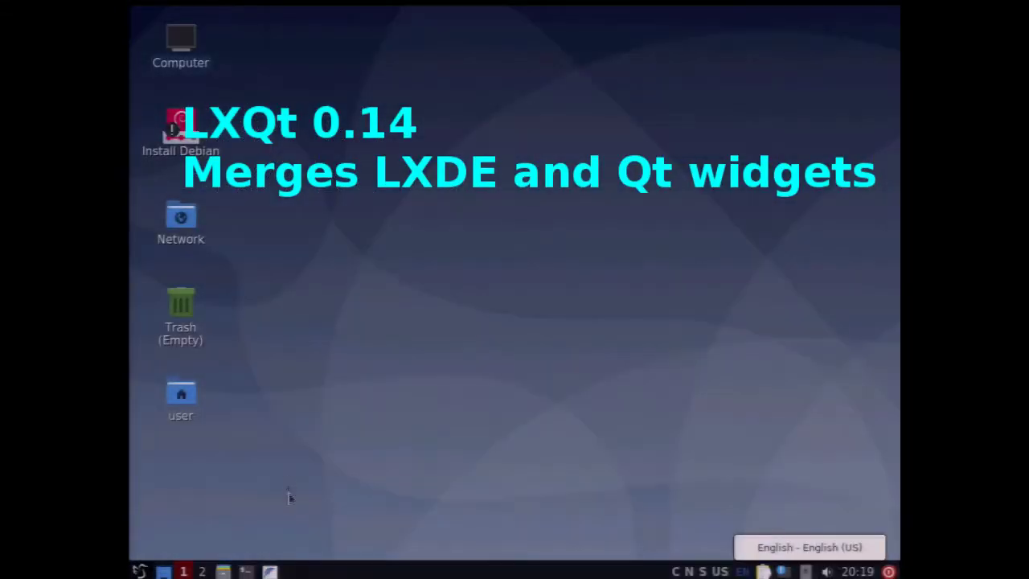
click(139, 569)
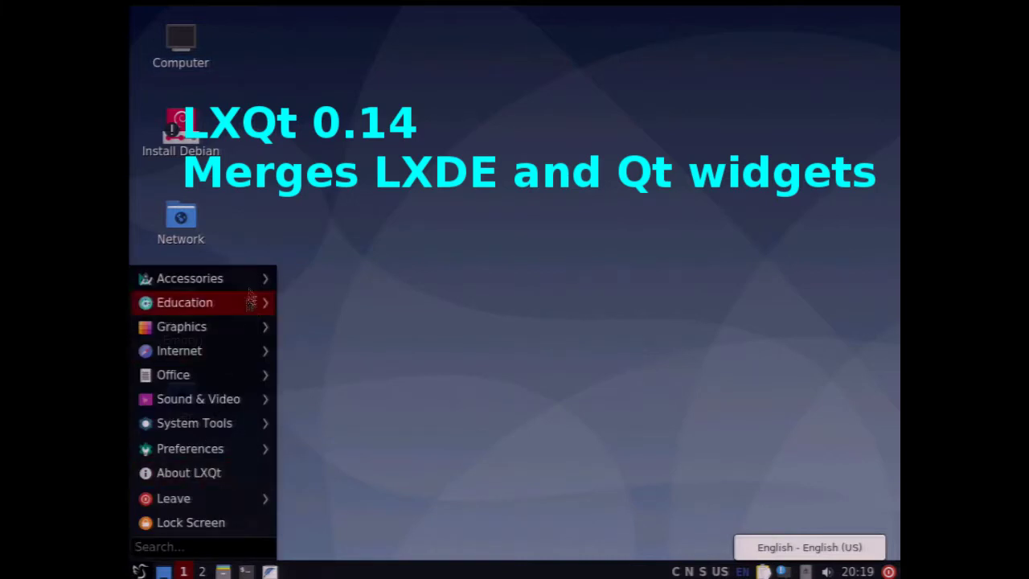
mouse_move(249, 285)
mouse_move(248, 307)
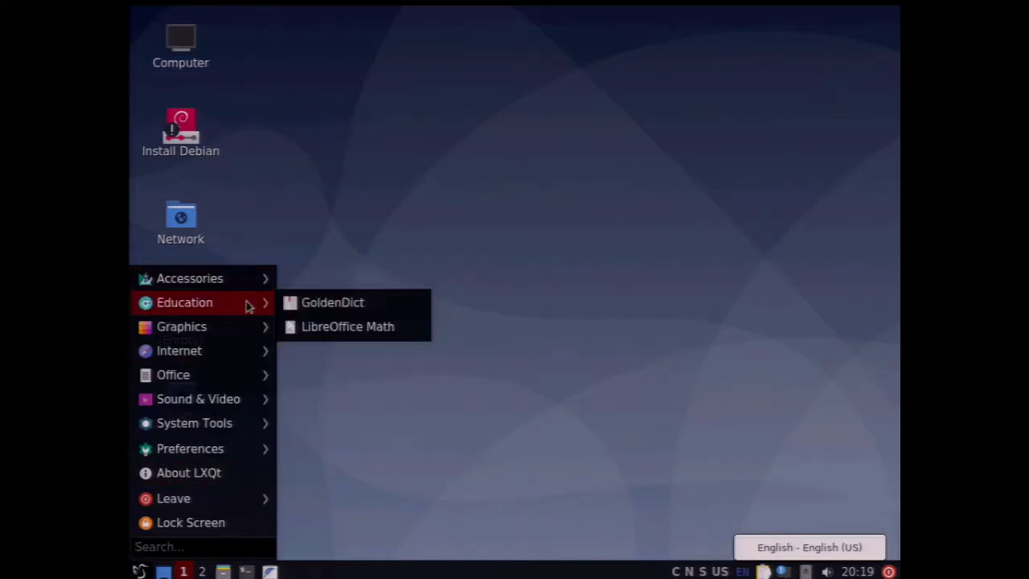
mouse_move(244, 329)
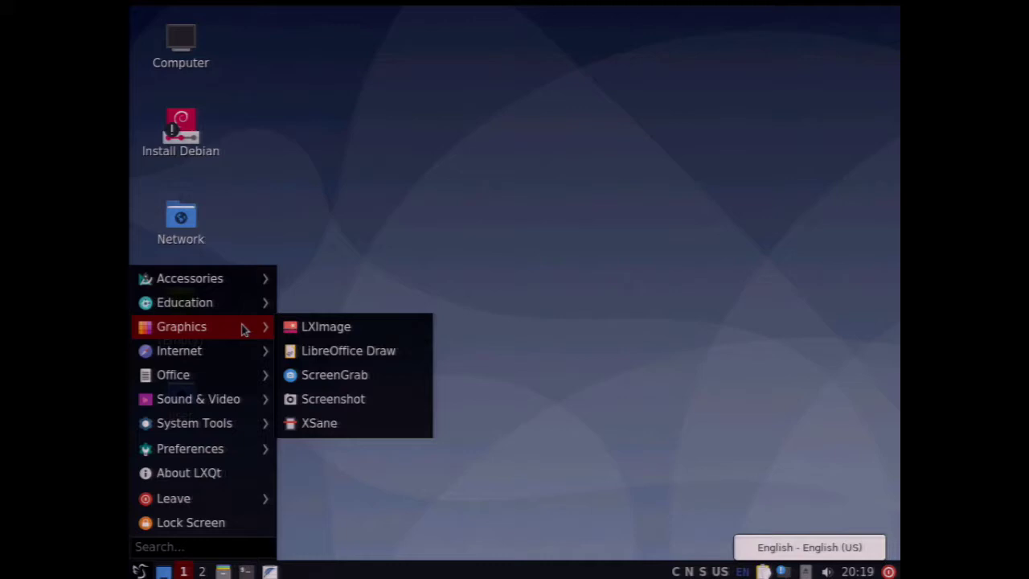
mouse_move(243, 354)
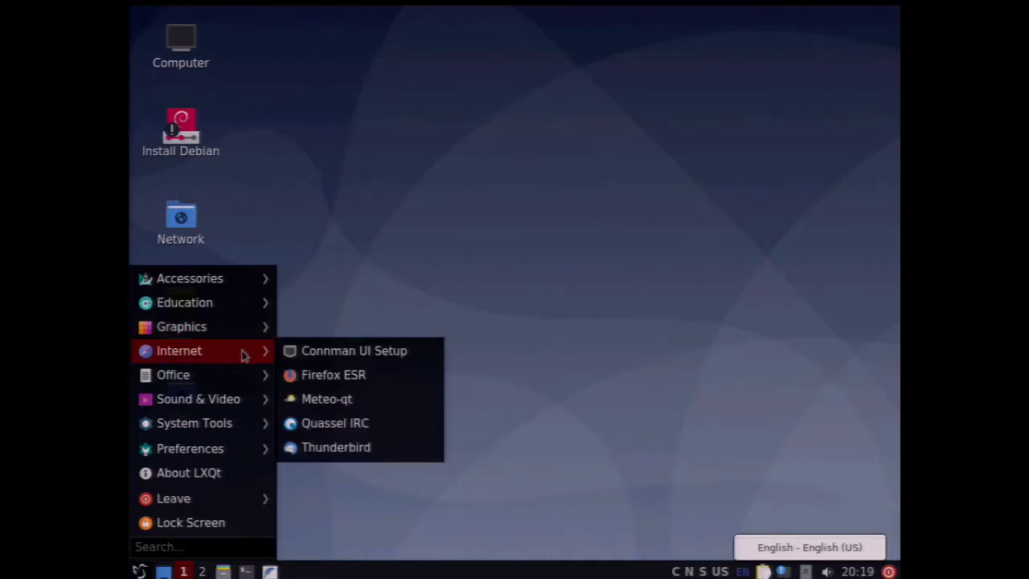
mouse_move(243, 375)
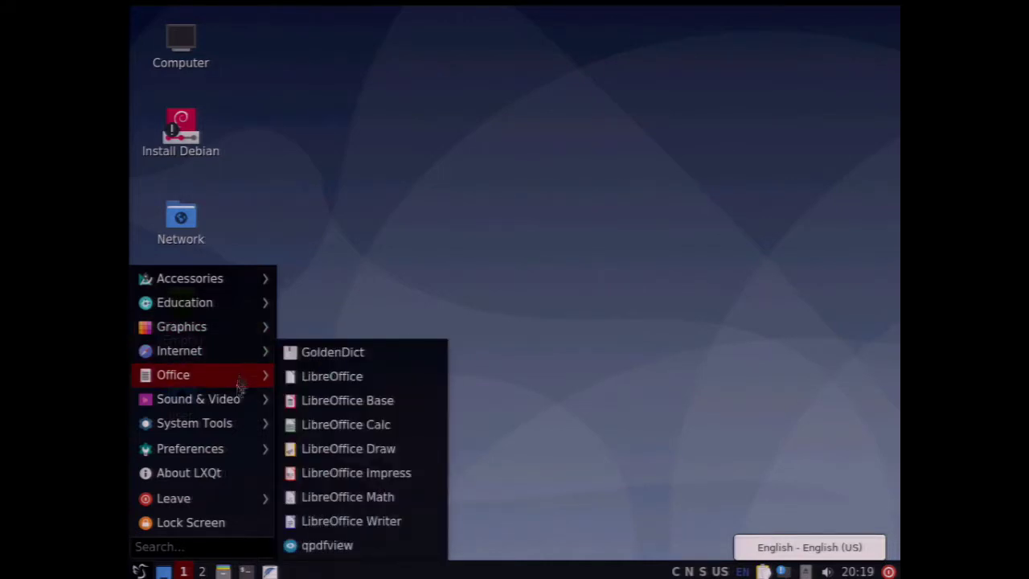
mouse_move(236, 399)
mouse_move(227, 423)
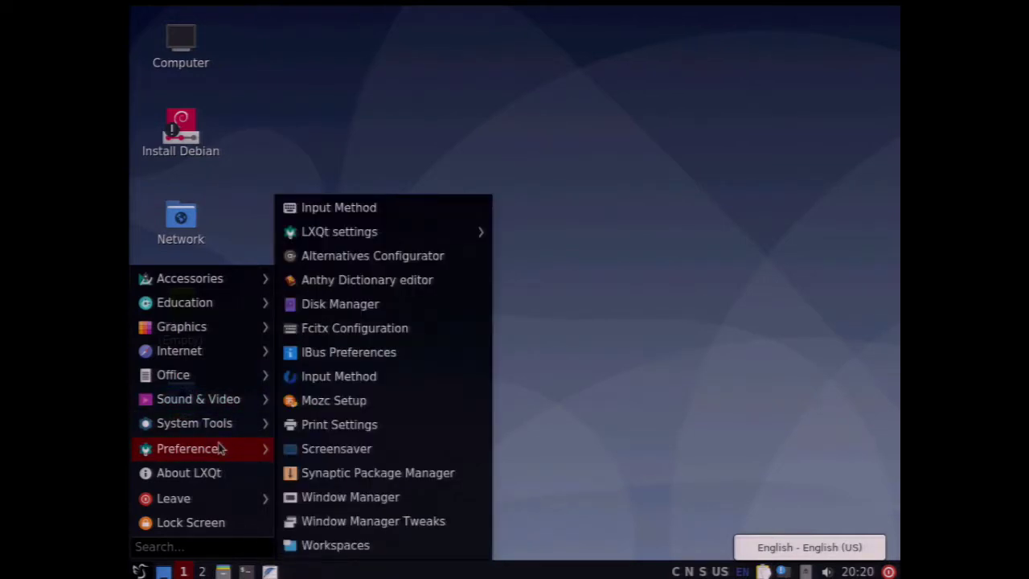
mouse_move(211, 499)
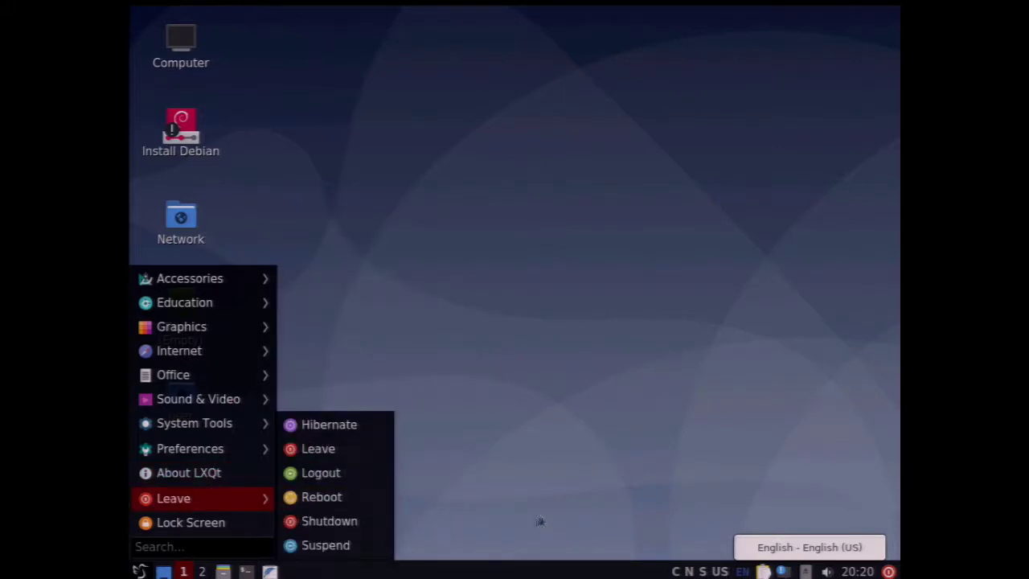
Step: Review recent notifications and removable drives, then bring up the Logout/Shutdown/Reboot/Suspend dialog
click(782, 572)
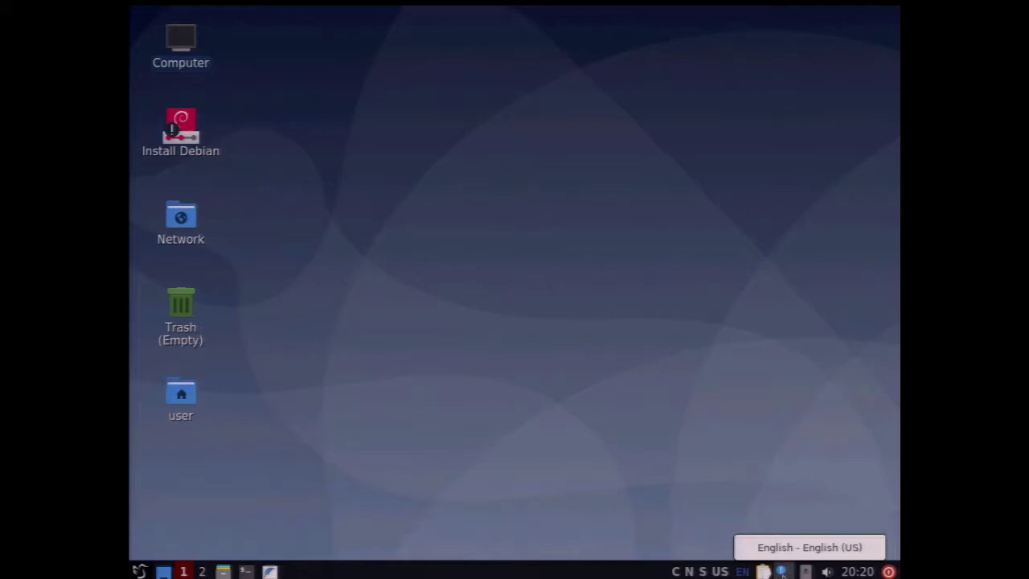
click(783, 572)
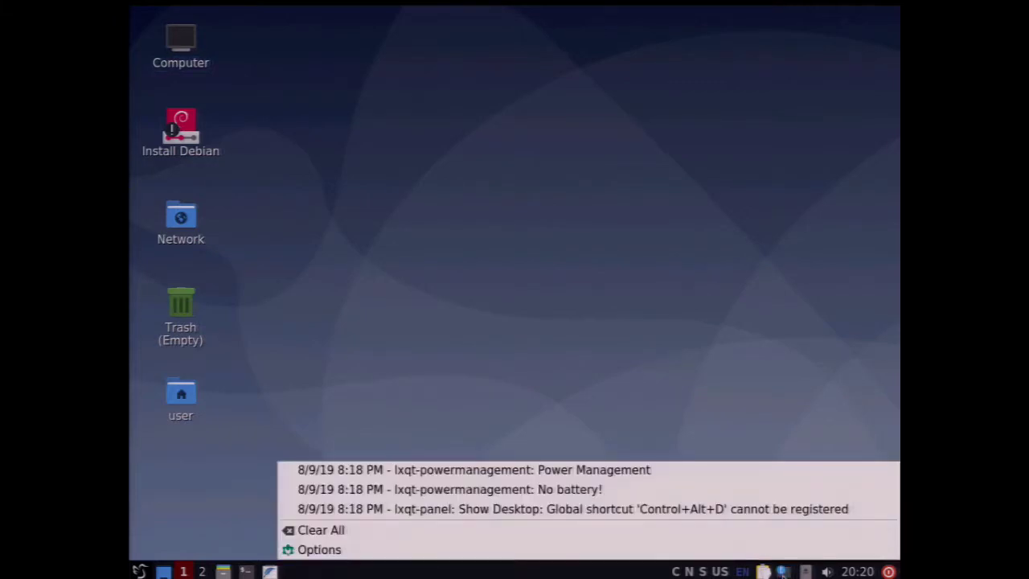
click(783, 572)
click(806, 572)
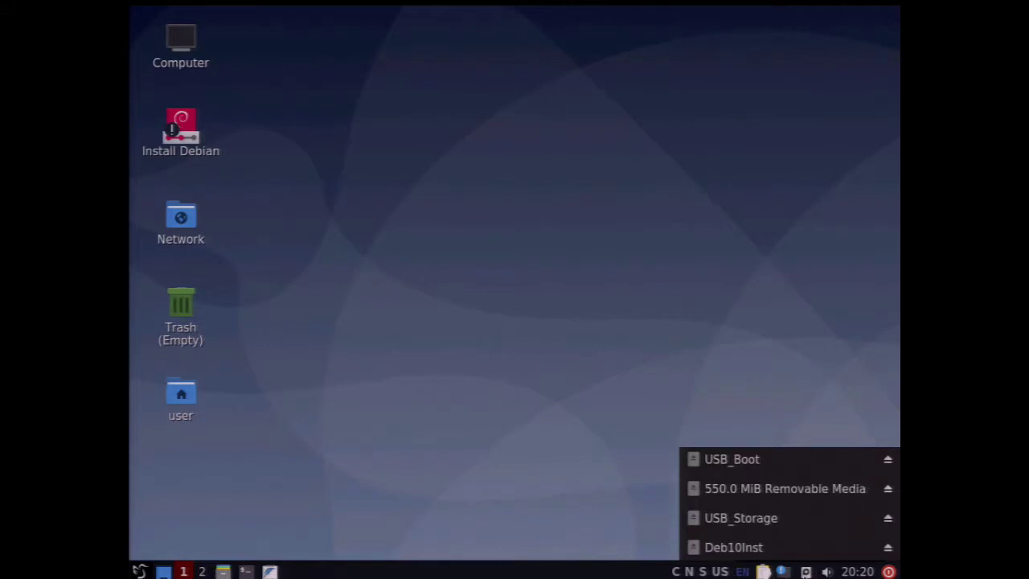
click(889, 572)
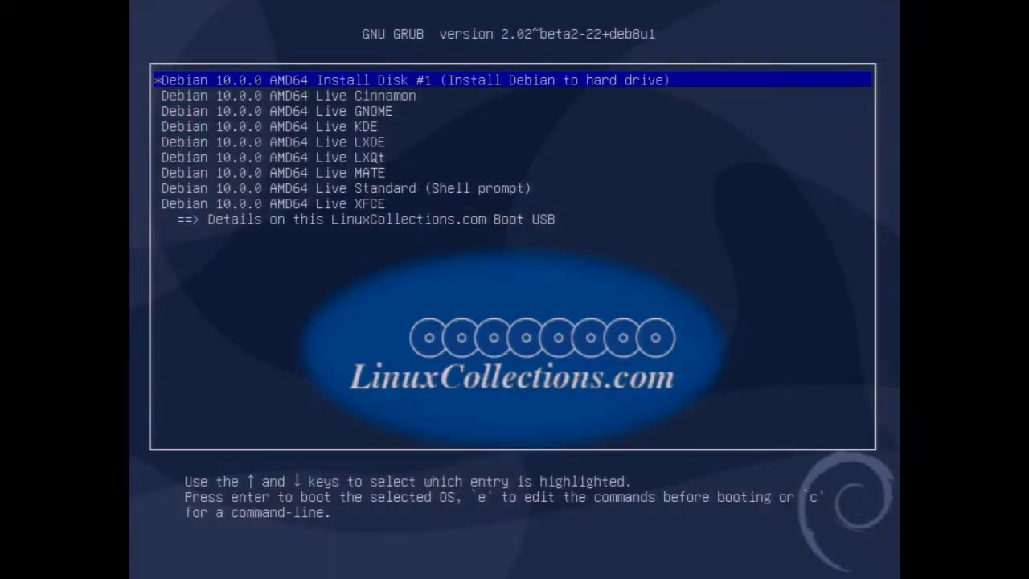
key(Down)
key(Down)
key(Down)
key(Down)
key(Down)
key(Down)
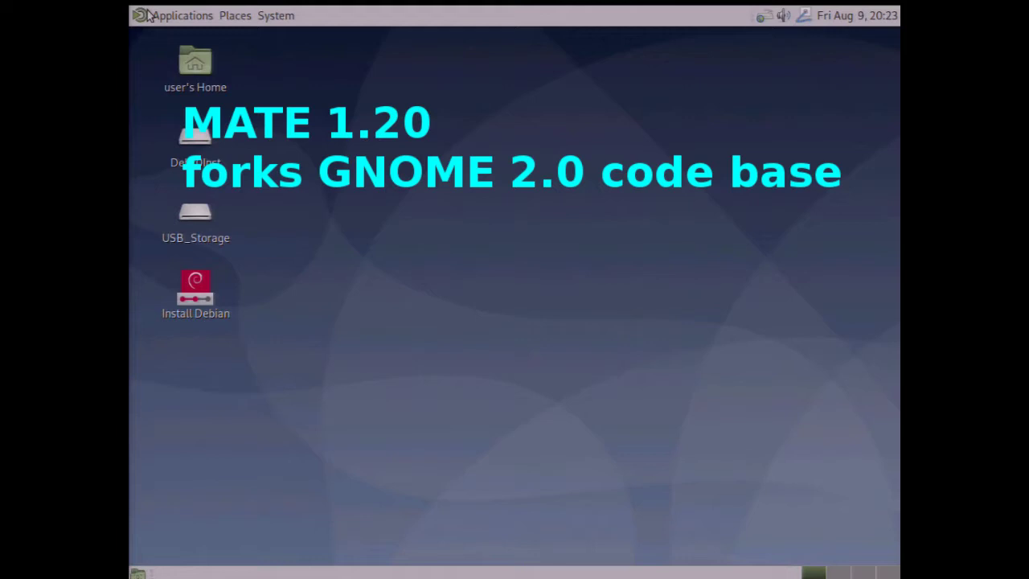
click(149, 15)
mouse_move(160, 39)
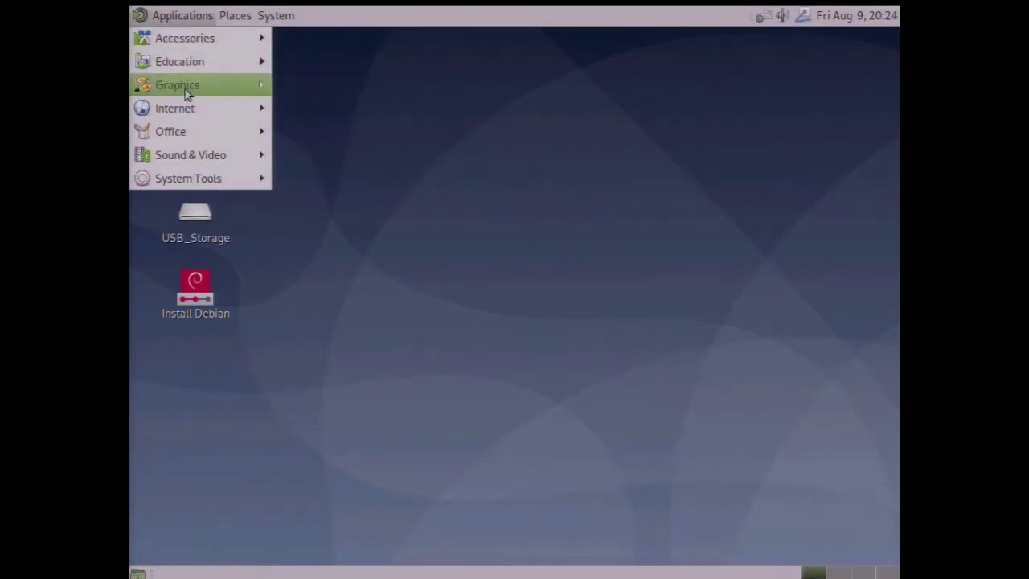
mouse_move(186, 95)
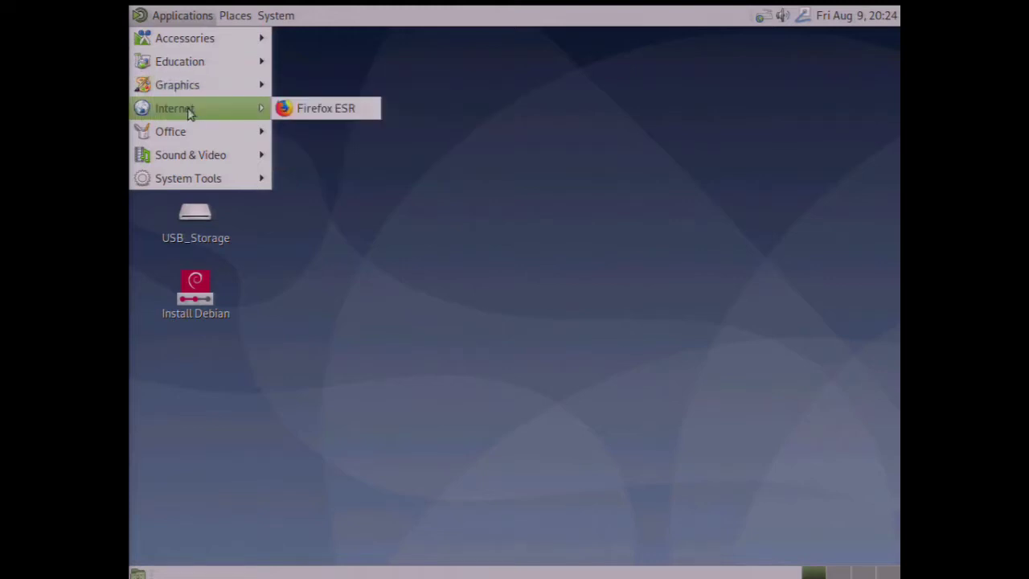
mouse_move(193, 139)
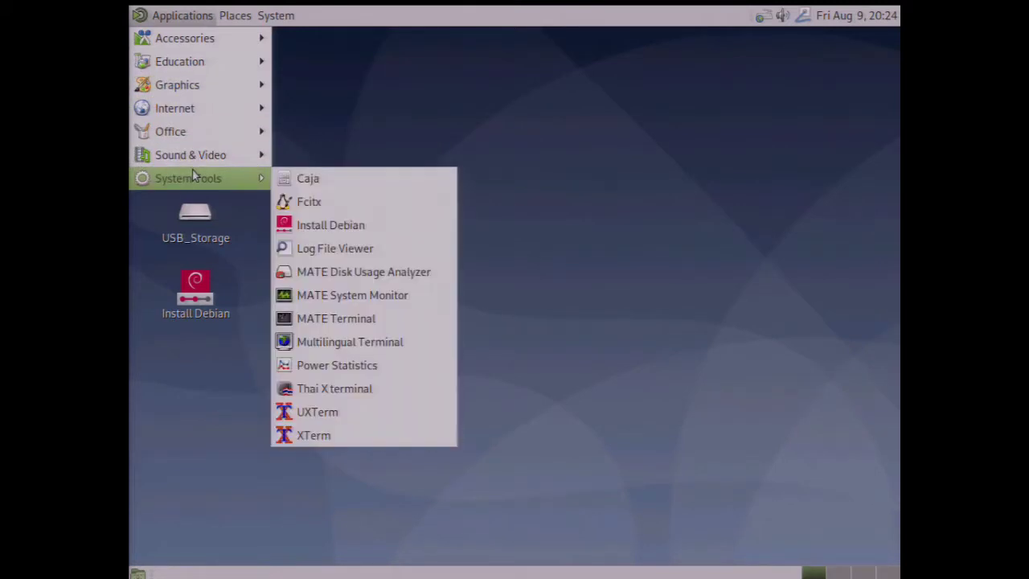
mouse_move(225, 22)
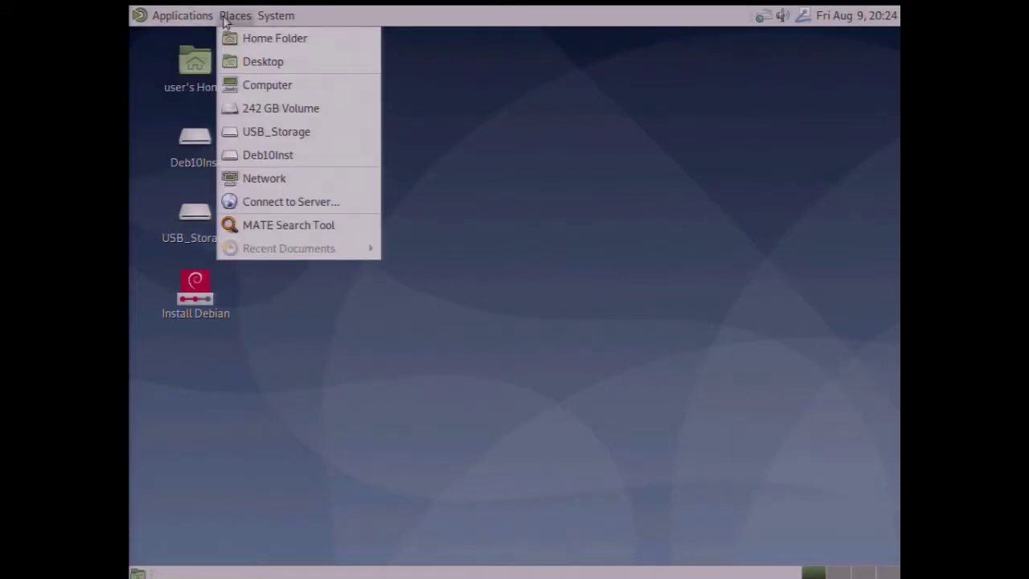
mouse_move(275, 15)
mouse_move(281, 40)
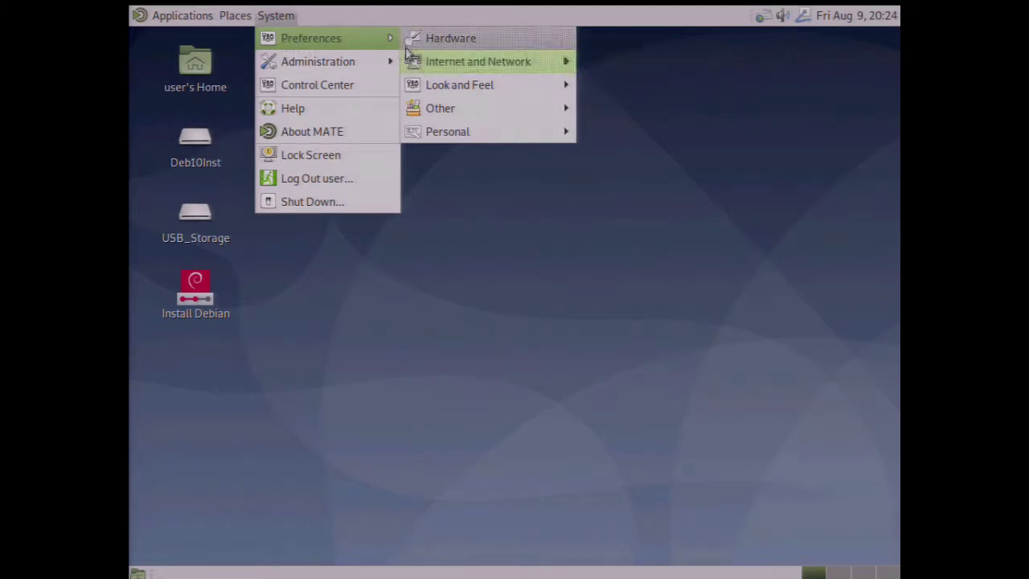
mouse_move(403, 46)
mouse_move(407, 90)
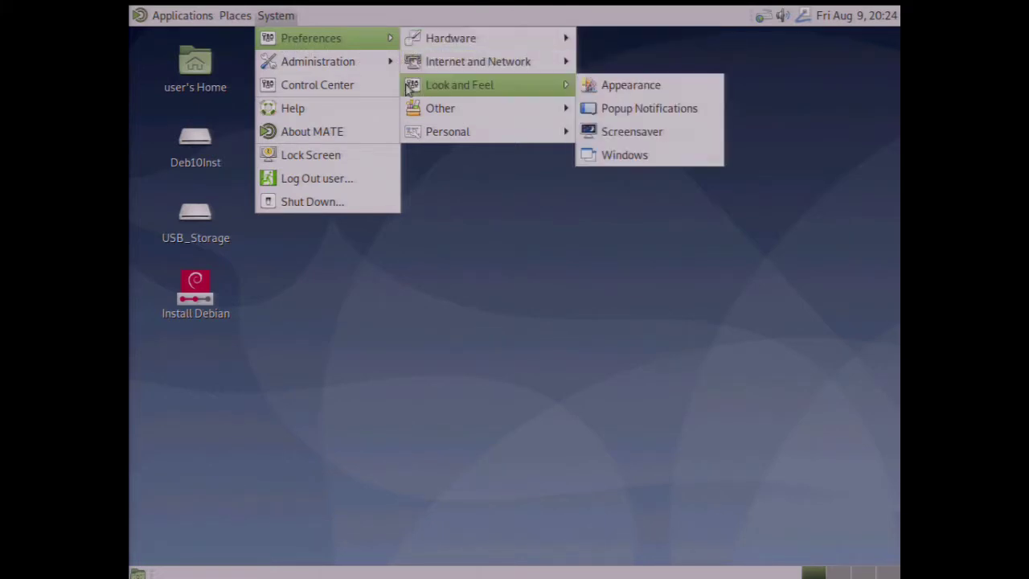
mouse_move(410, 115)
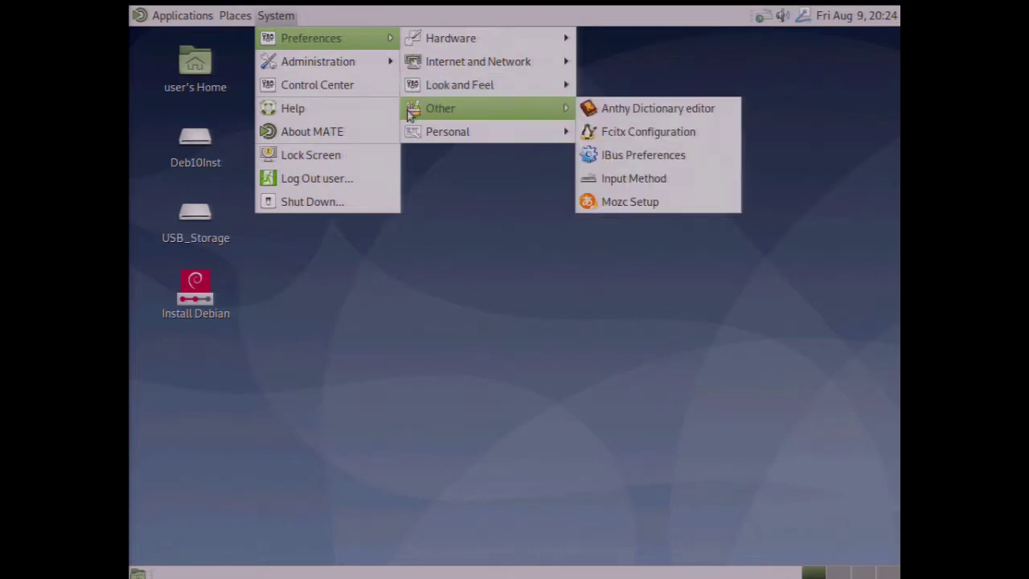
mouse_move(412, 139)
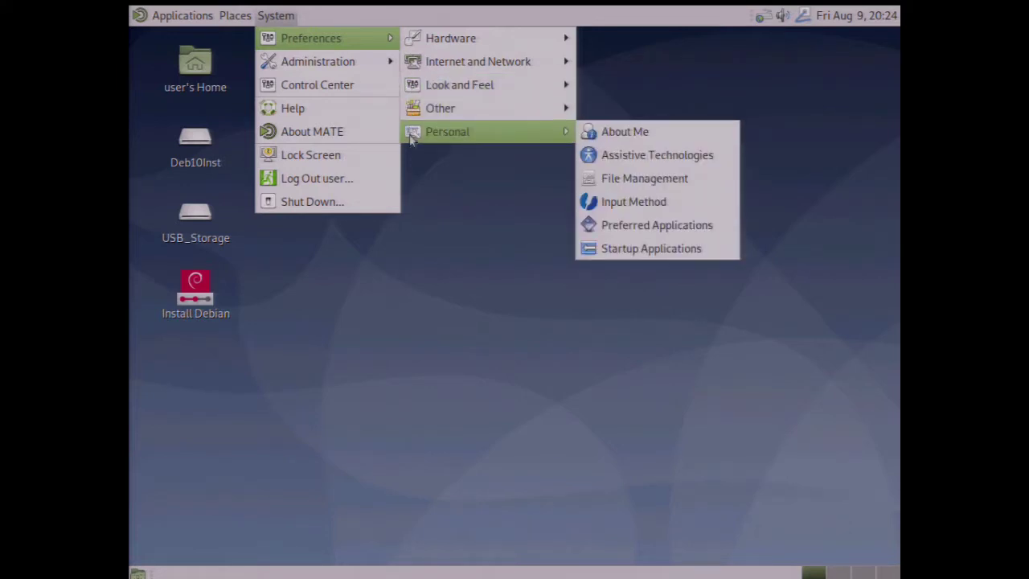
mouse_move(372, 73)
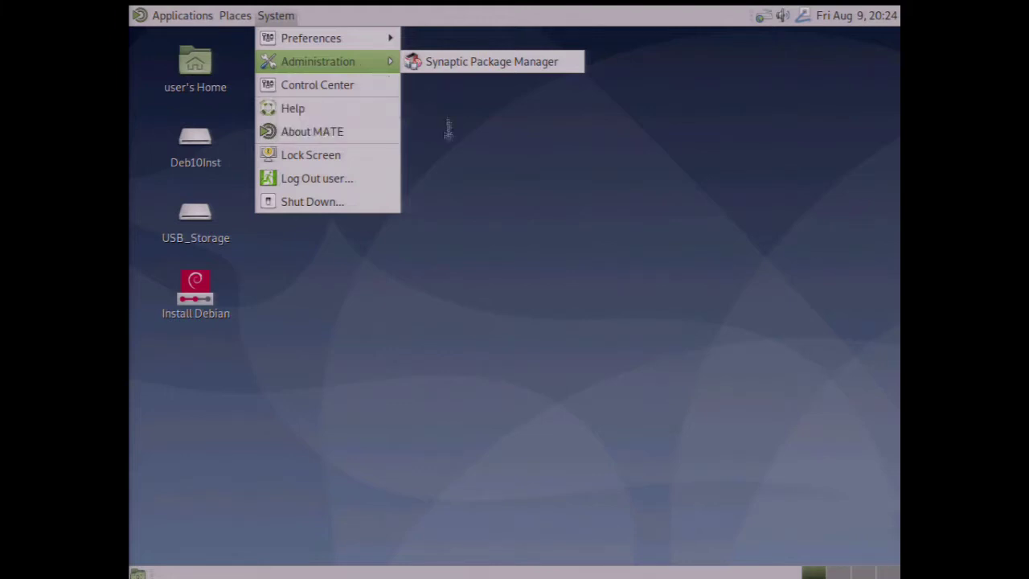
Step: Check the sound volume, wired network options and the August 2019 calendar in the top panel
click(782, 18)
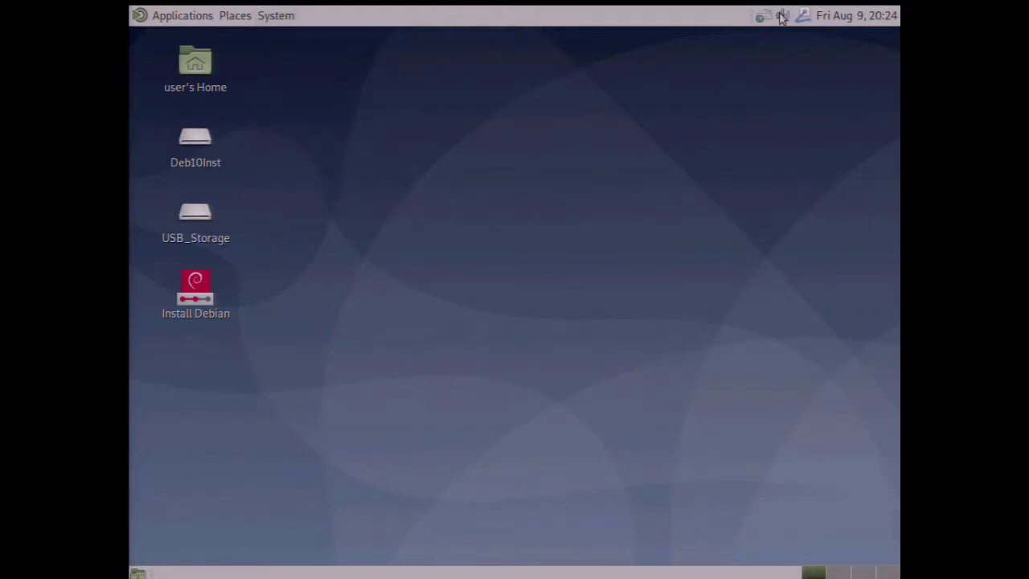
click(781, 18)
click(804, 17)
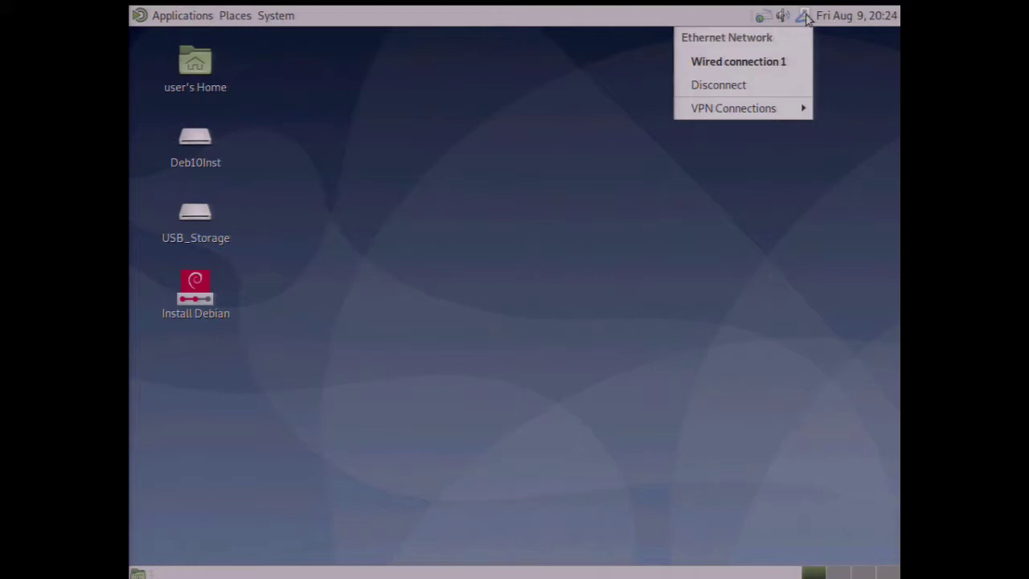
click(841, 18)
click(841, 18)
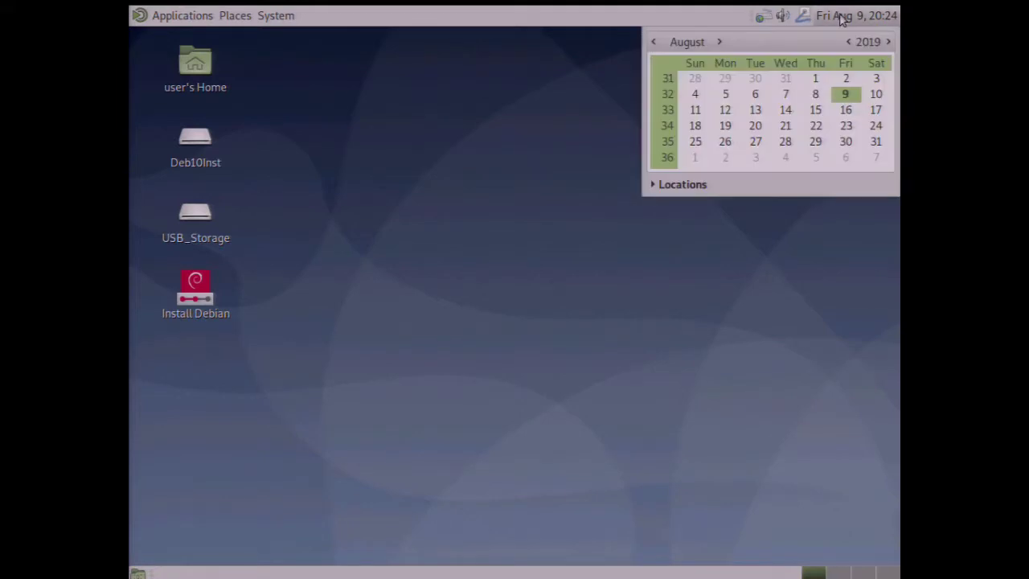
click(841, 18)
Step: Restart the live system from System > Shut Down
click(275, 16)
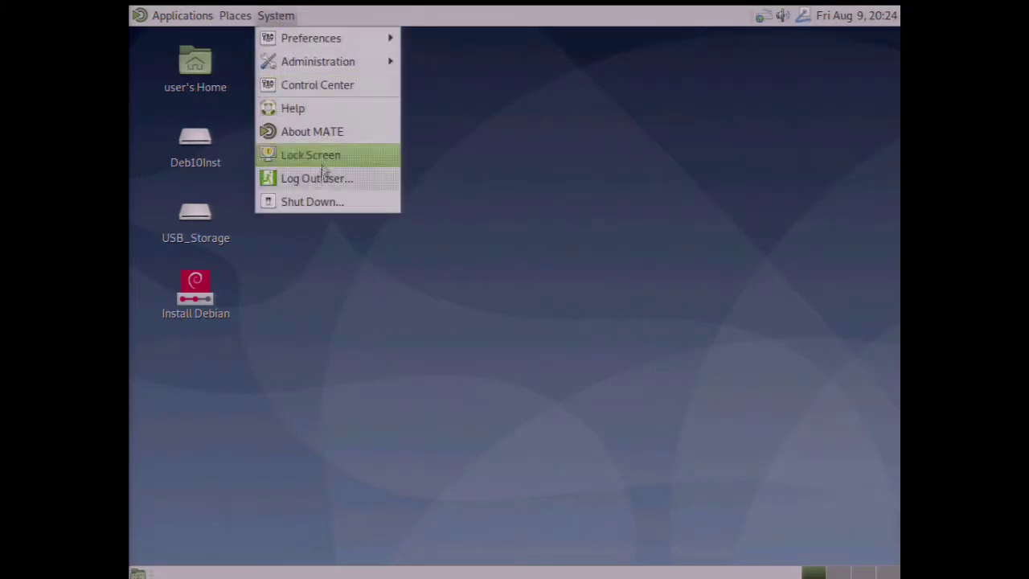
click(316, 200)
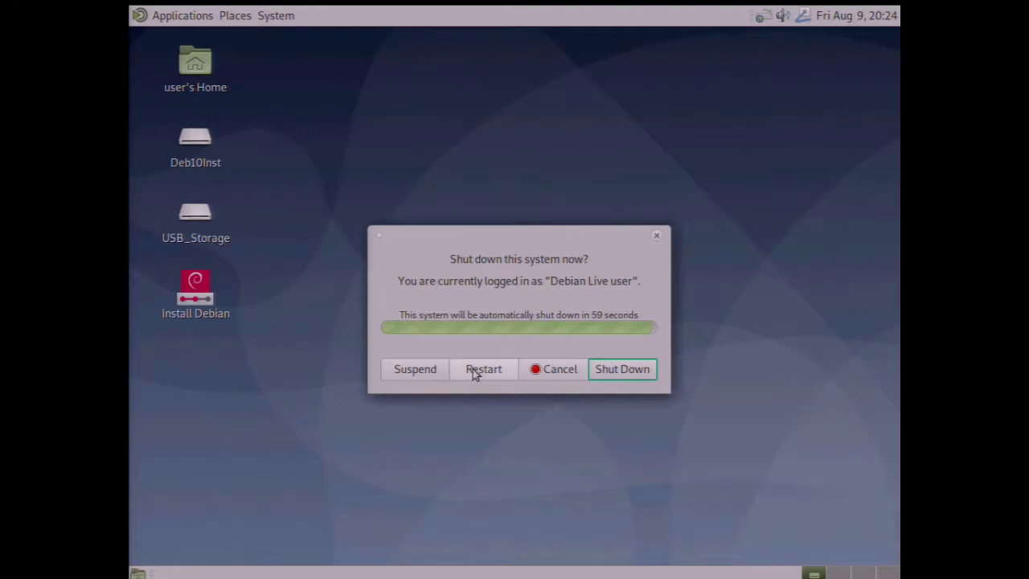
click(484, 369)
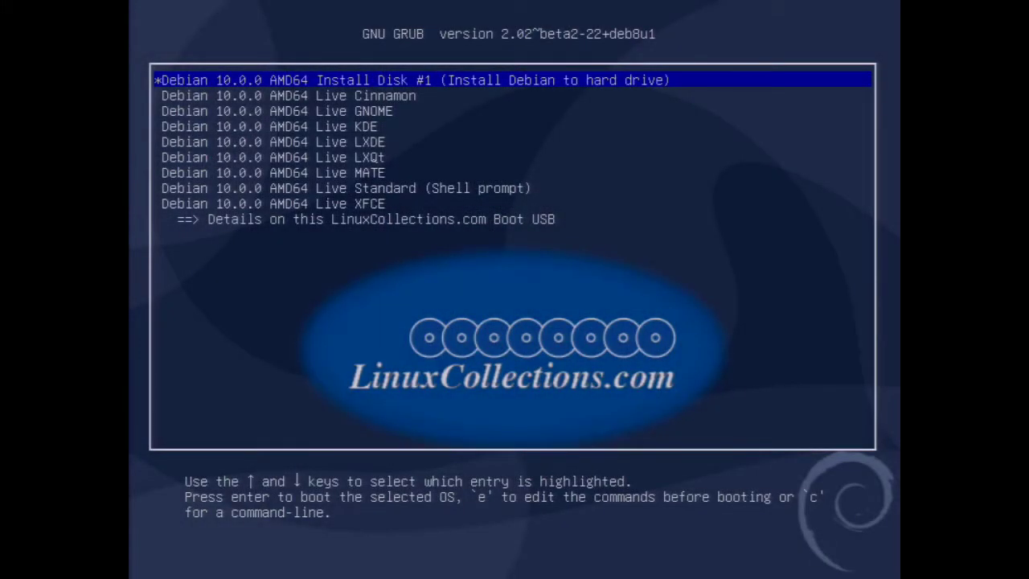
Step: Boot Live Standard and list the root directory with 'ls /'
key(Down)
key(Down)
key(Down)
key(Down)
key(Down)
key(Down)
key(Down)
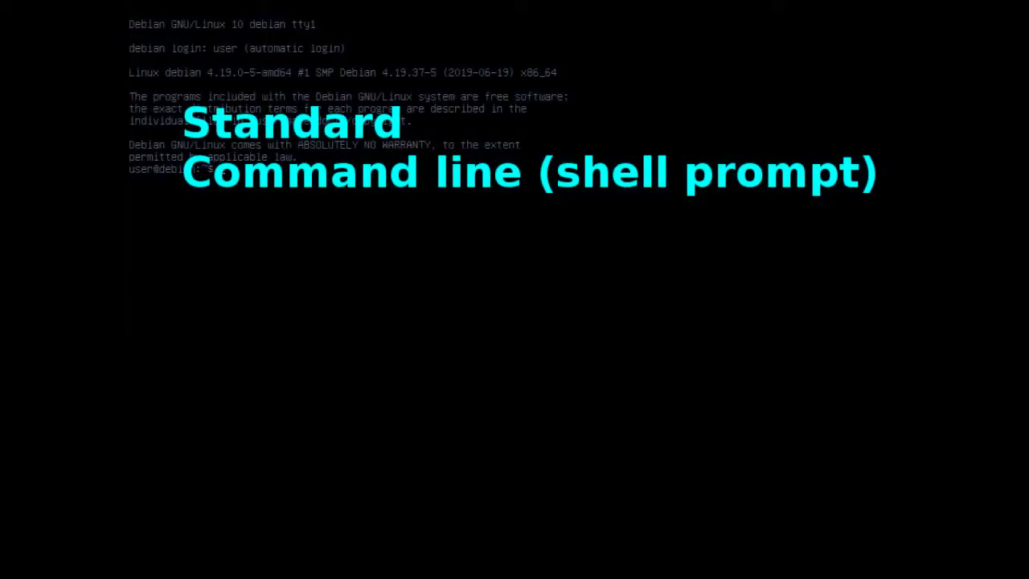
text(ls /)
key(Return)
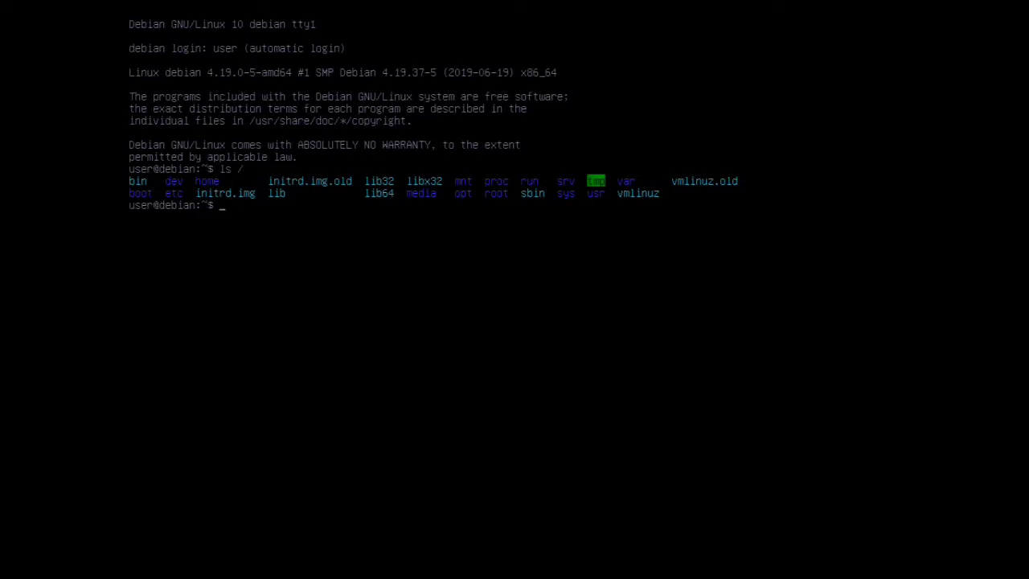
Step: Switch to root with 'sudo su' and list mounted filesystems with 'mount'
text(sudo su)
key(Return)
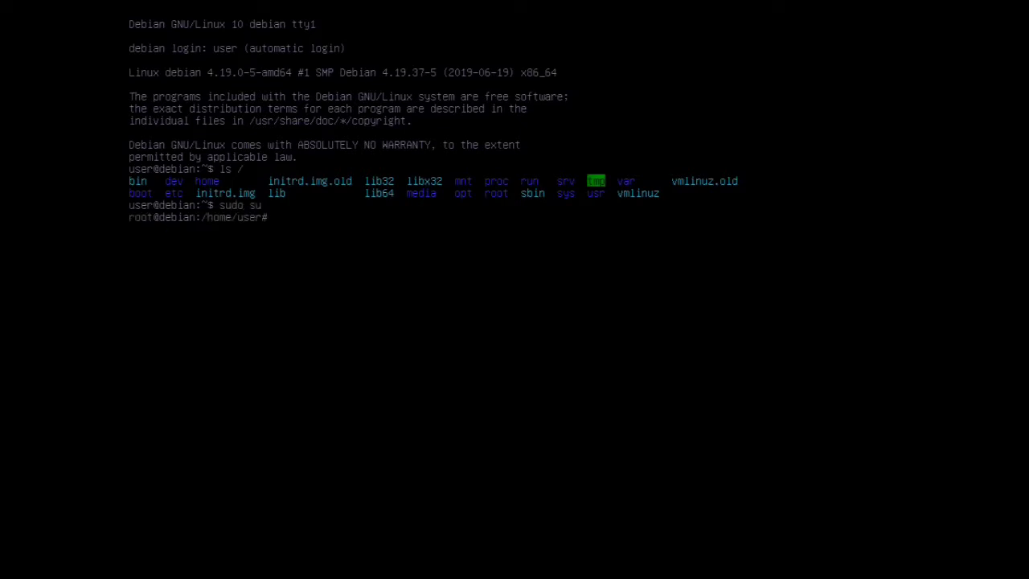
text(mount)
key(Return)
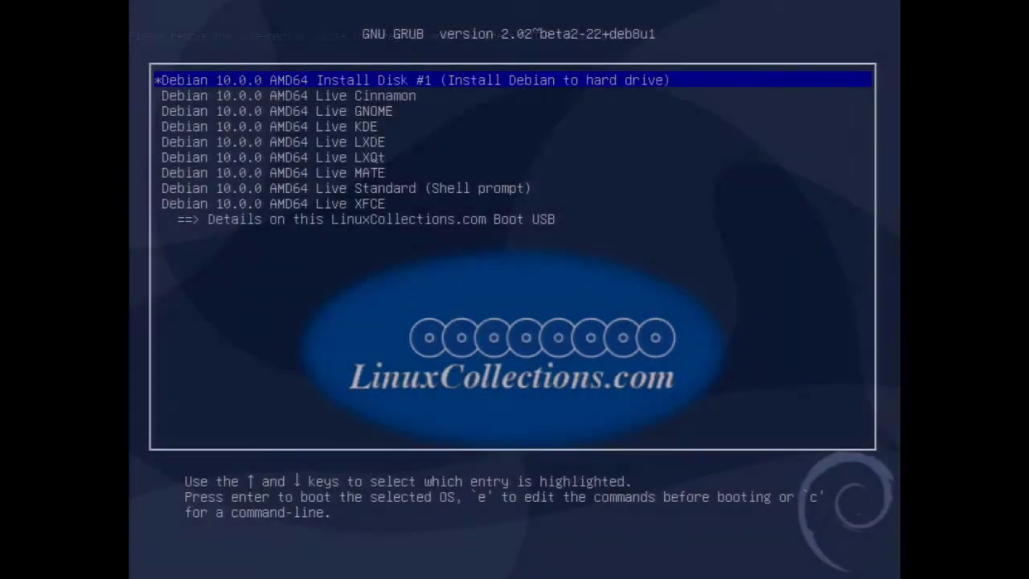
Step: Boot the Live XFCE entry and browse the Applications submenus, ending at System's Install Debian and Synaptic
key(Down)
key(Down)
key(Down)
key(Down)
key(Down)
key(Down)
key(Down)
key(Down)
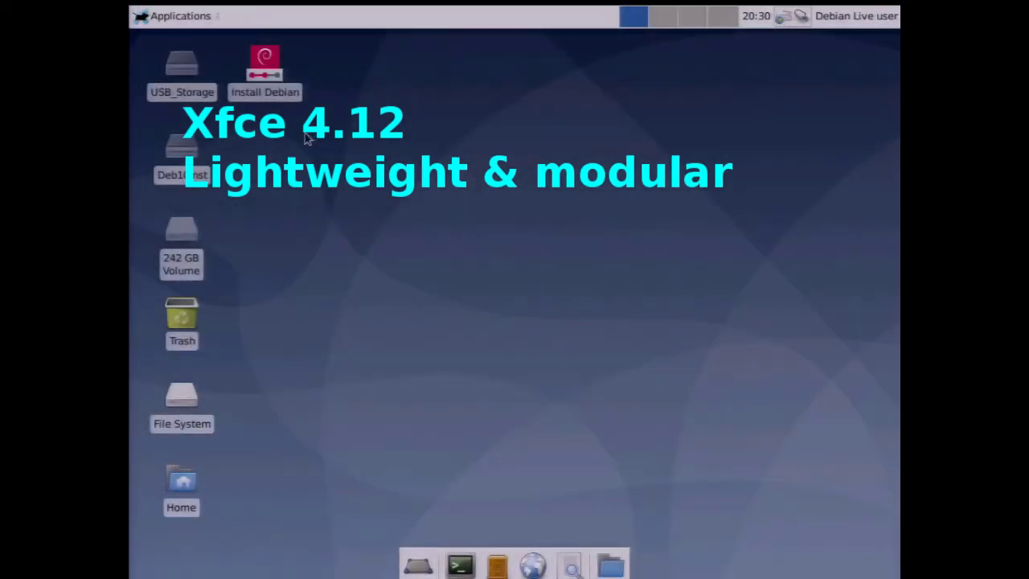
click(179, 17)
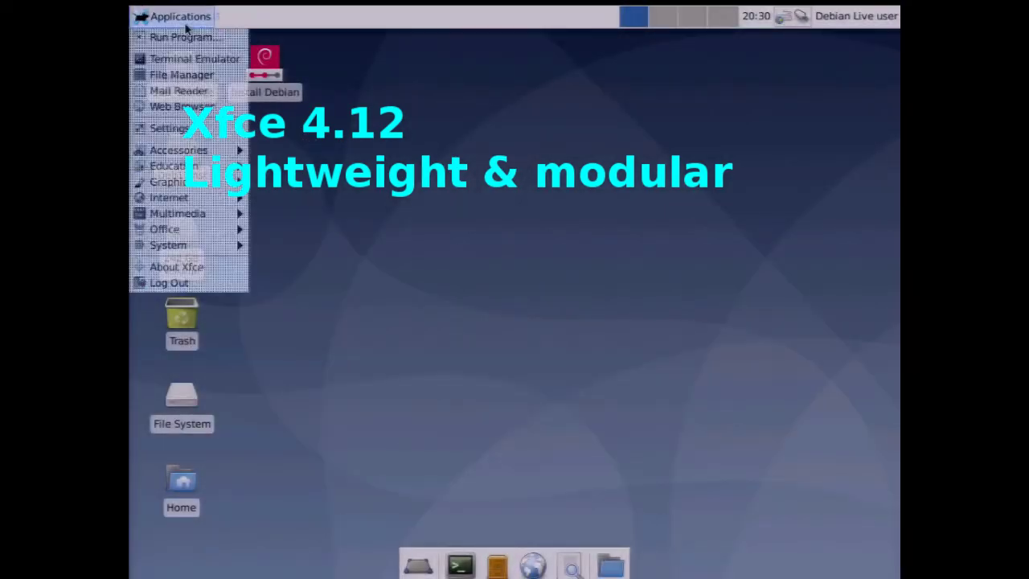
mouse_move(209, 136)
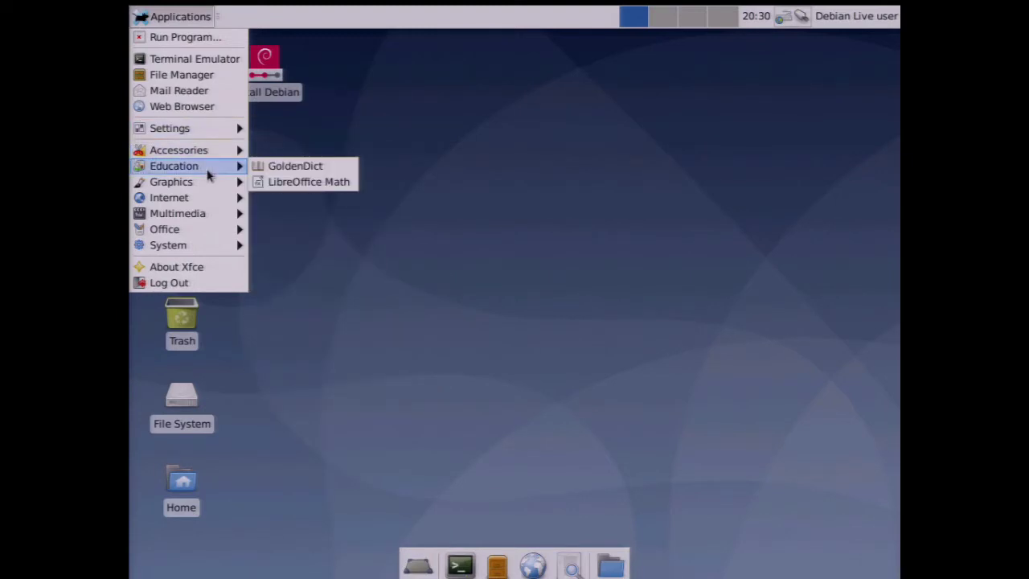
mouse_move(206, 186)
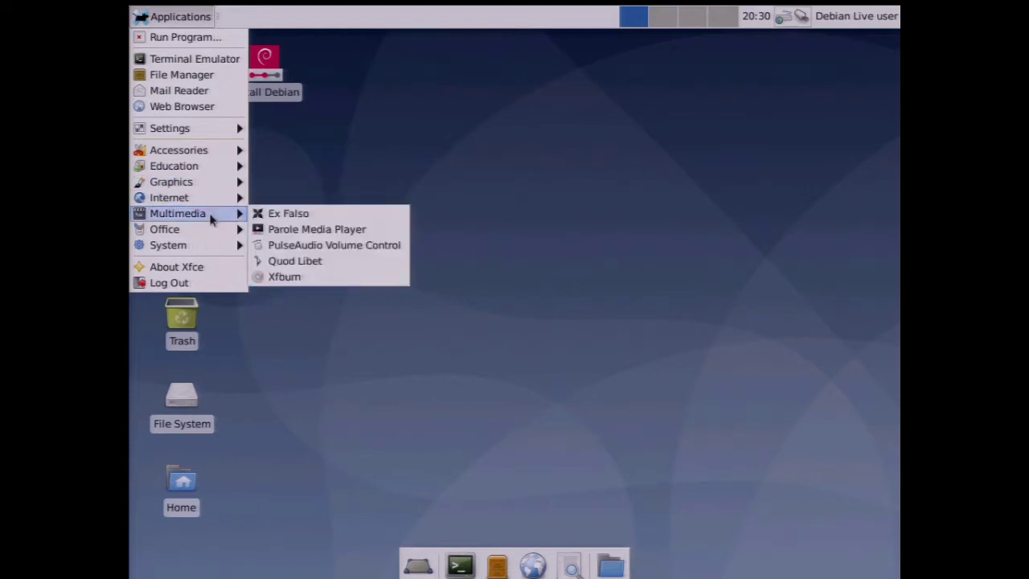
mouse_move(210, 234)
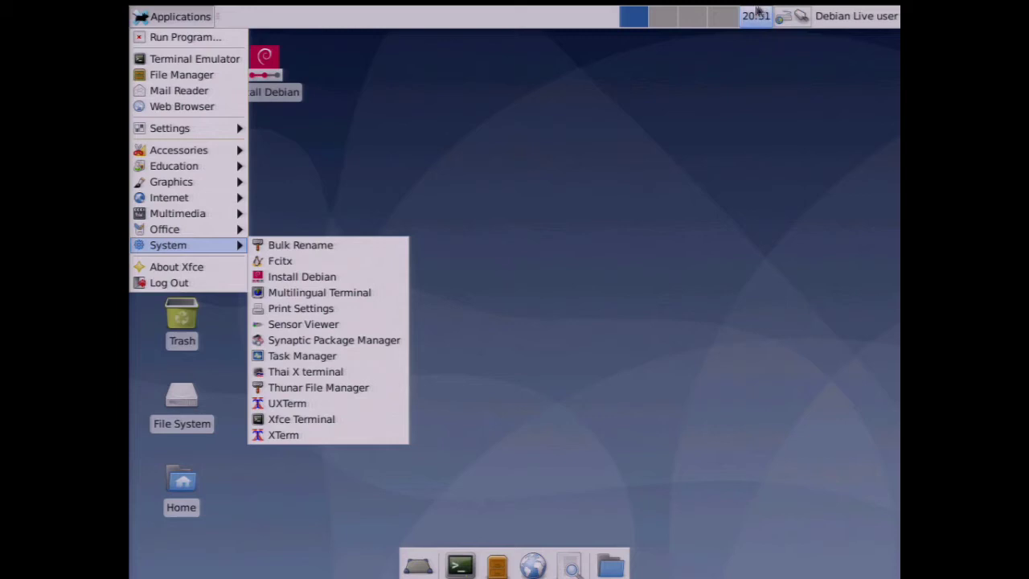
Step: Check the panel's session, wired network and keyboard-layout indicators, then choose Shut Down from the live user menu
click(796, 22)
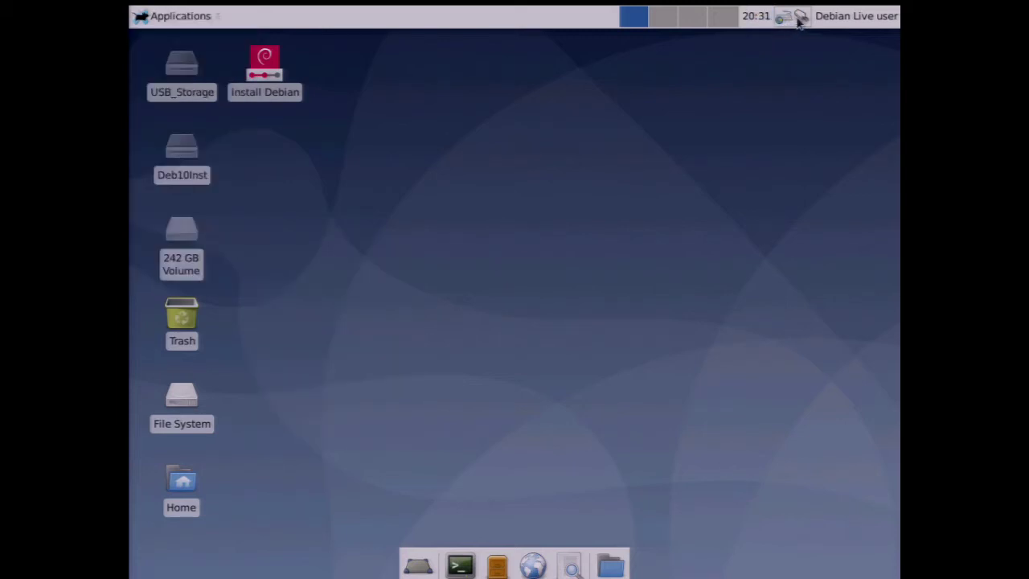
click(817, 19)
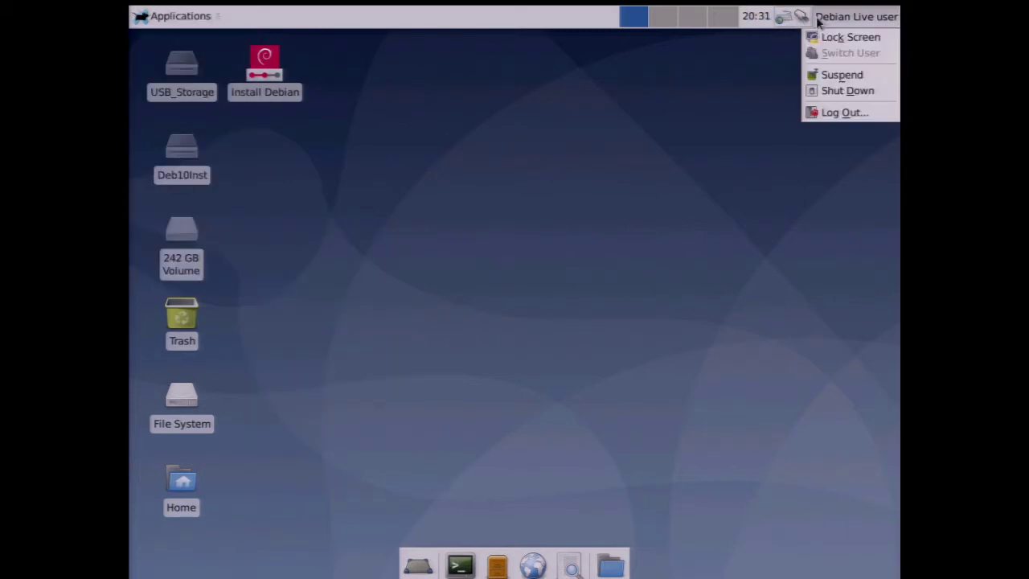
click(798, 20)
click(799, 21)
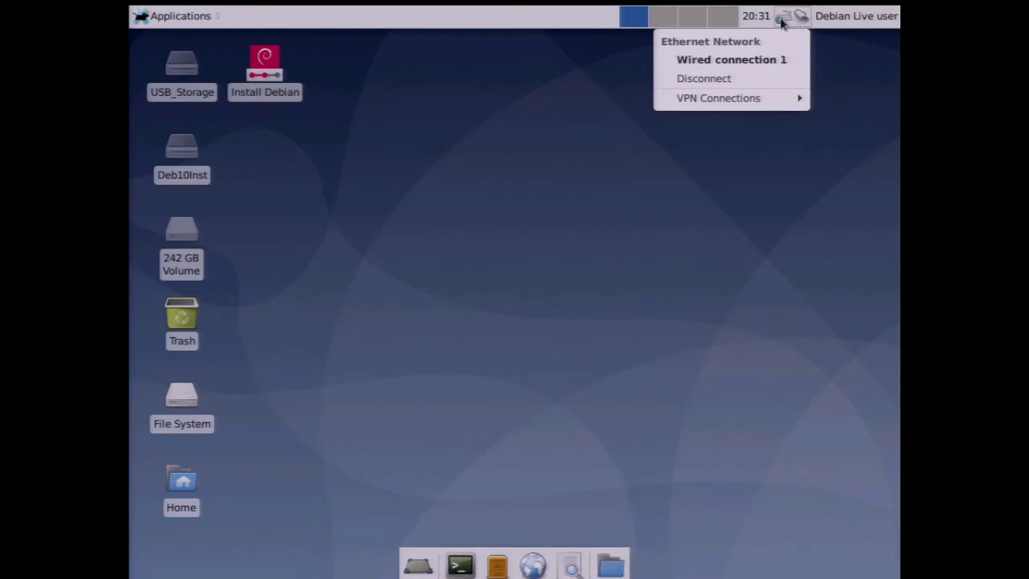
click(782, 23)
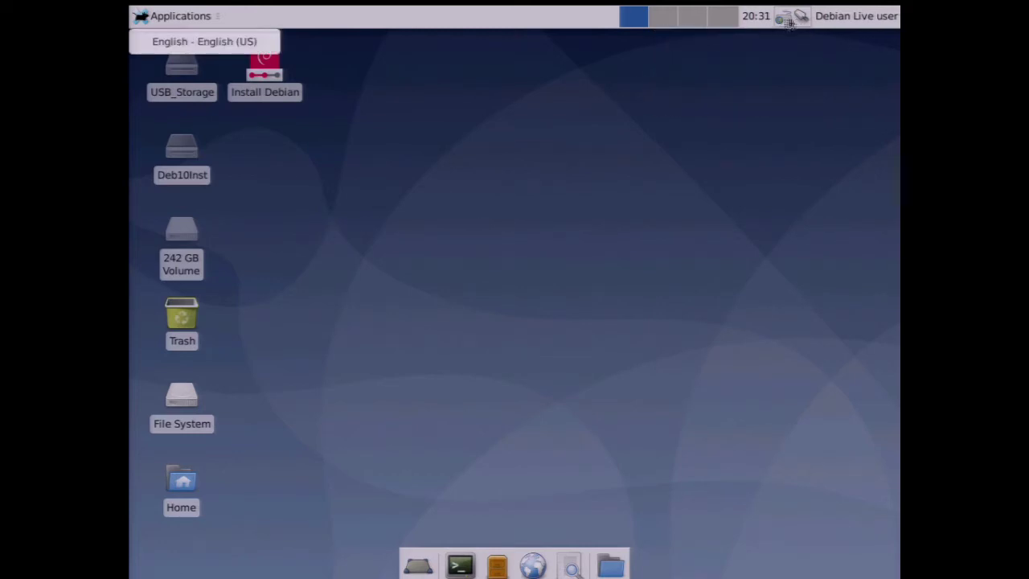
click(829, 20)
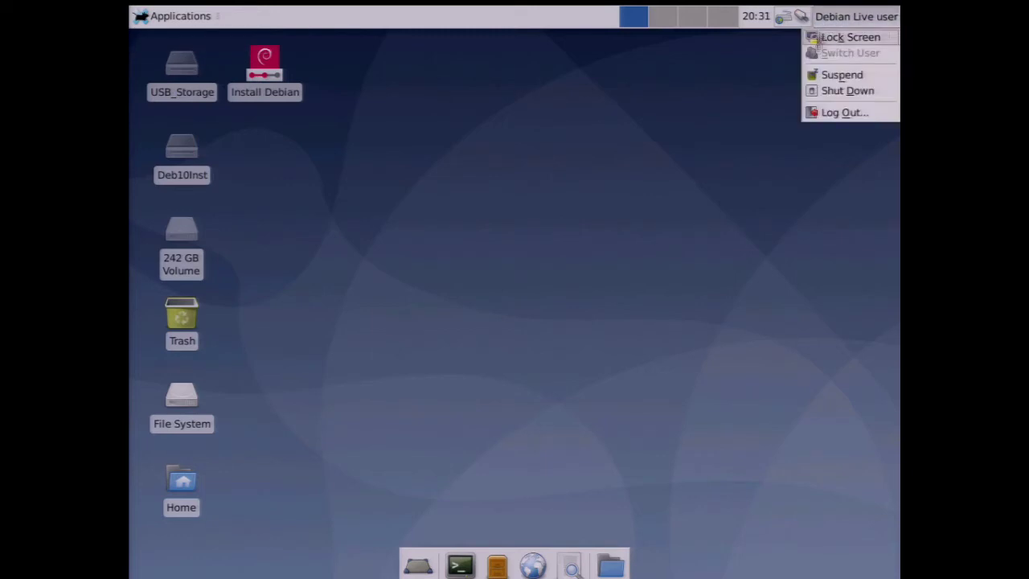
click(817, 93)
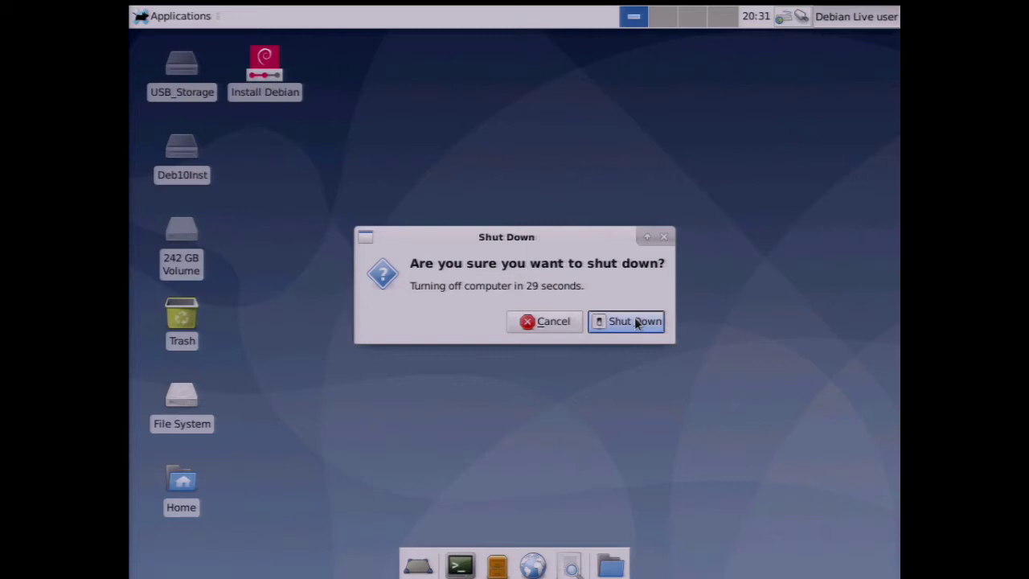